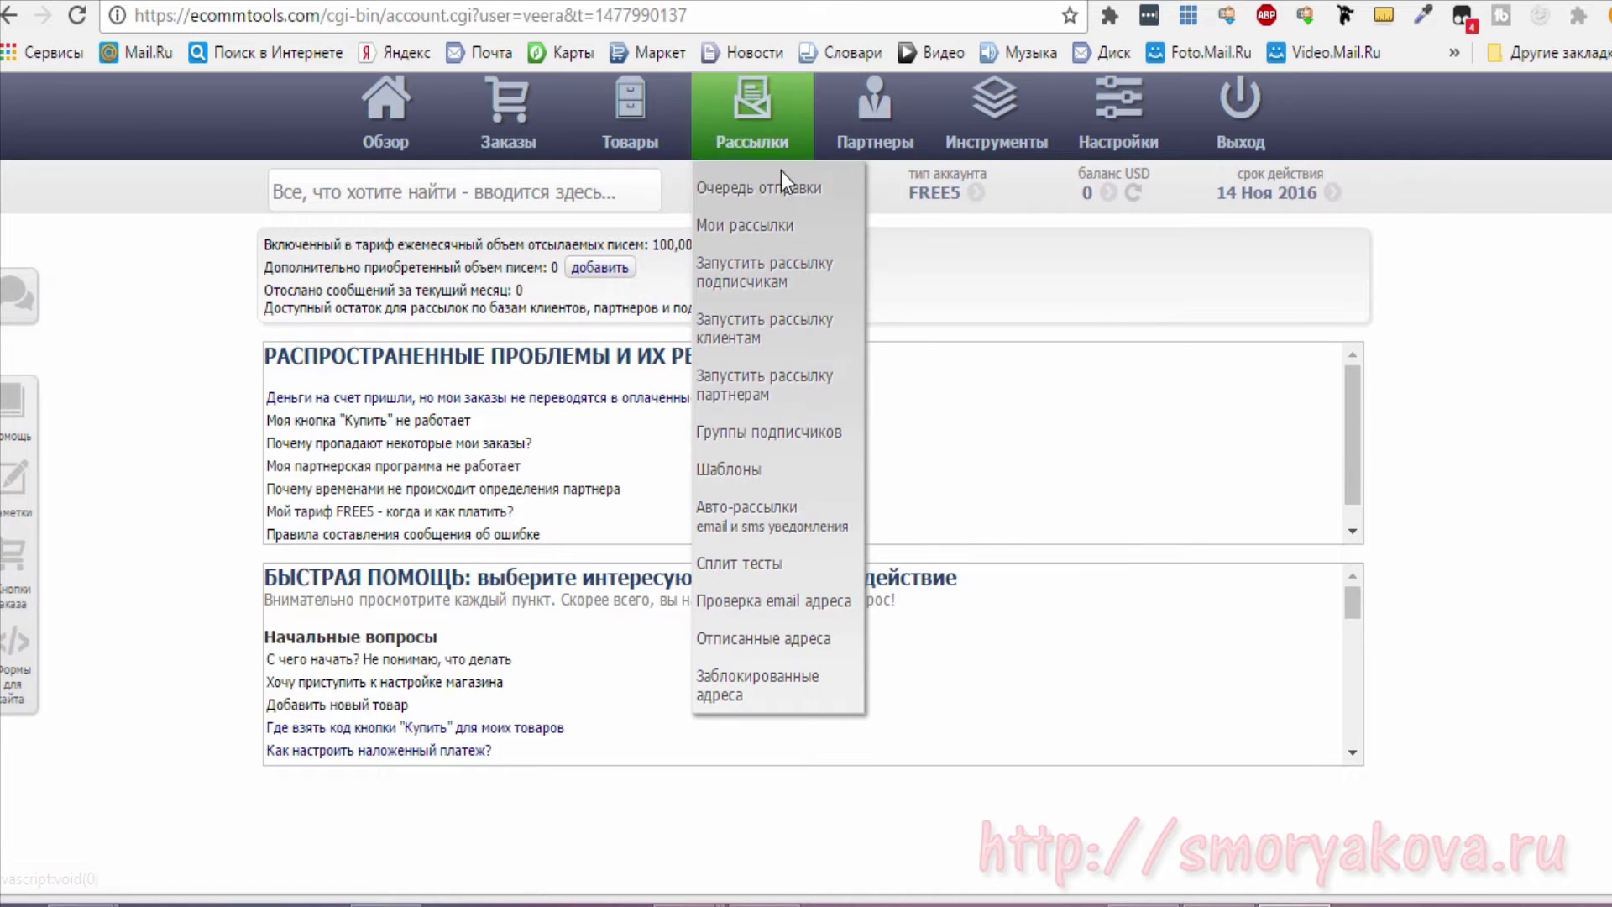
From Мои рассылки, start creating a new mailing list
left_click(739, 227)
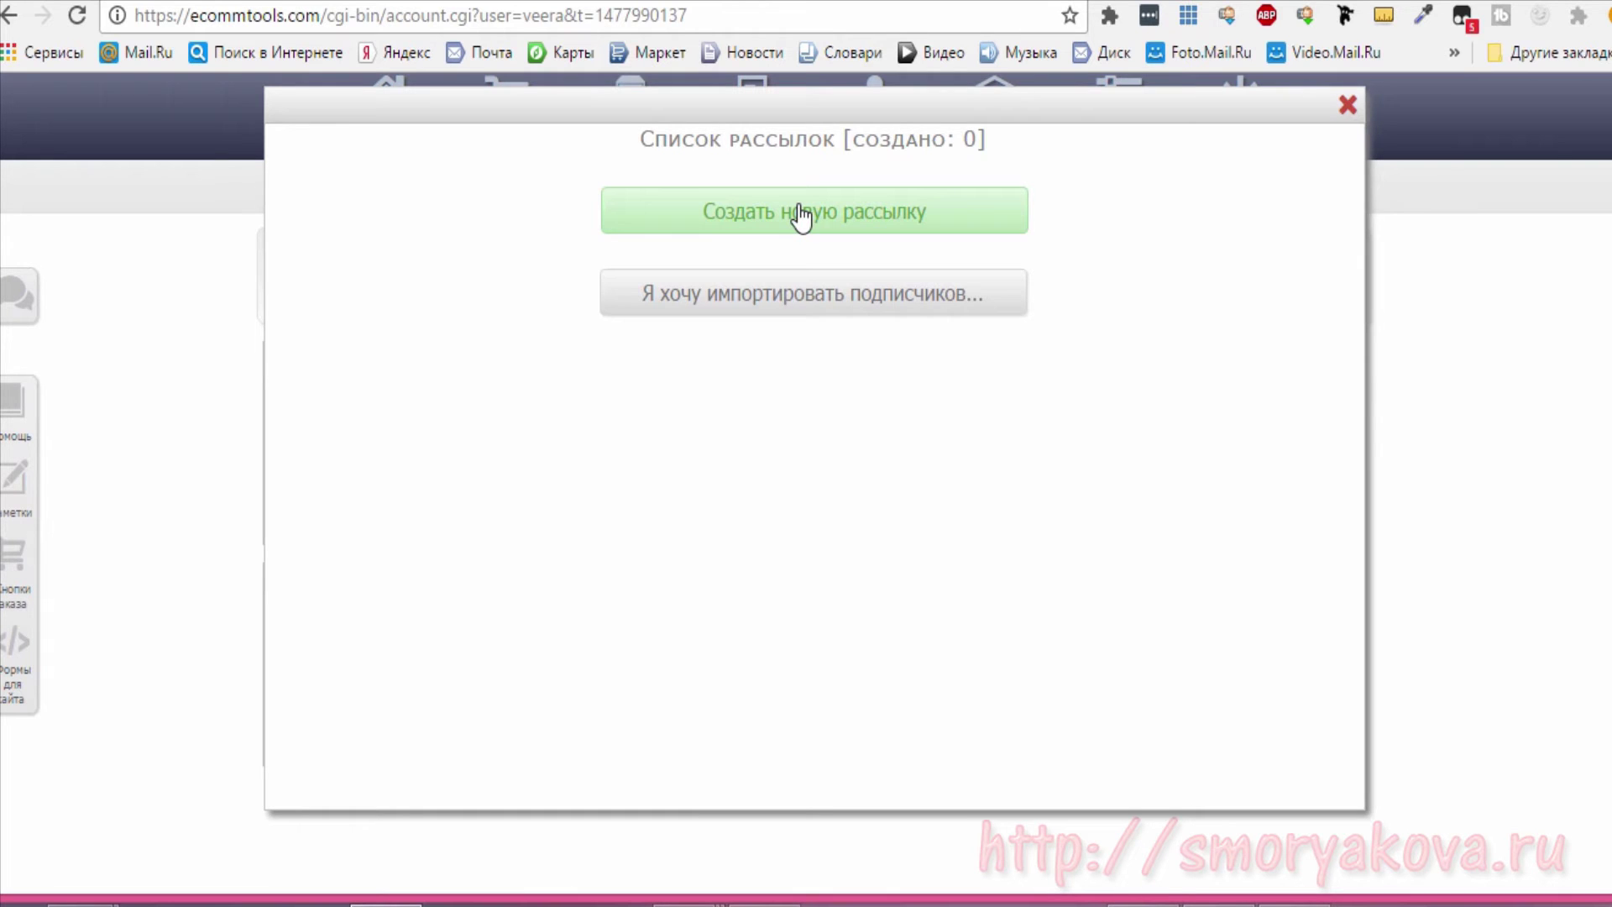
left_click(802, 217)
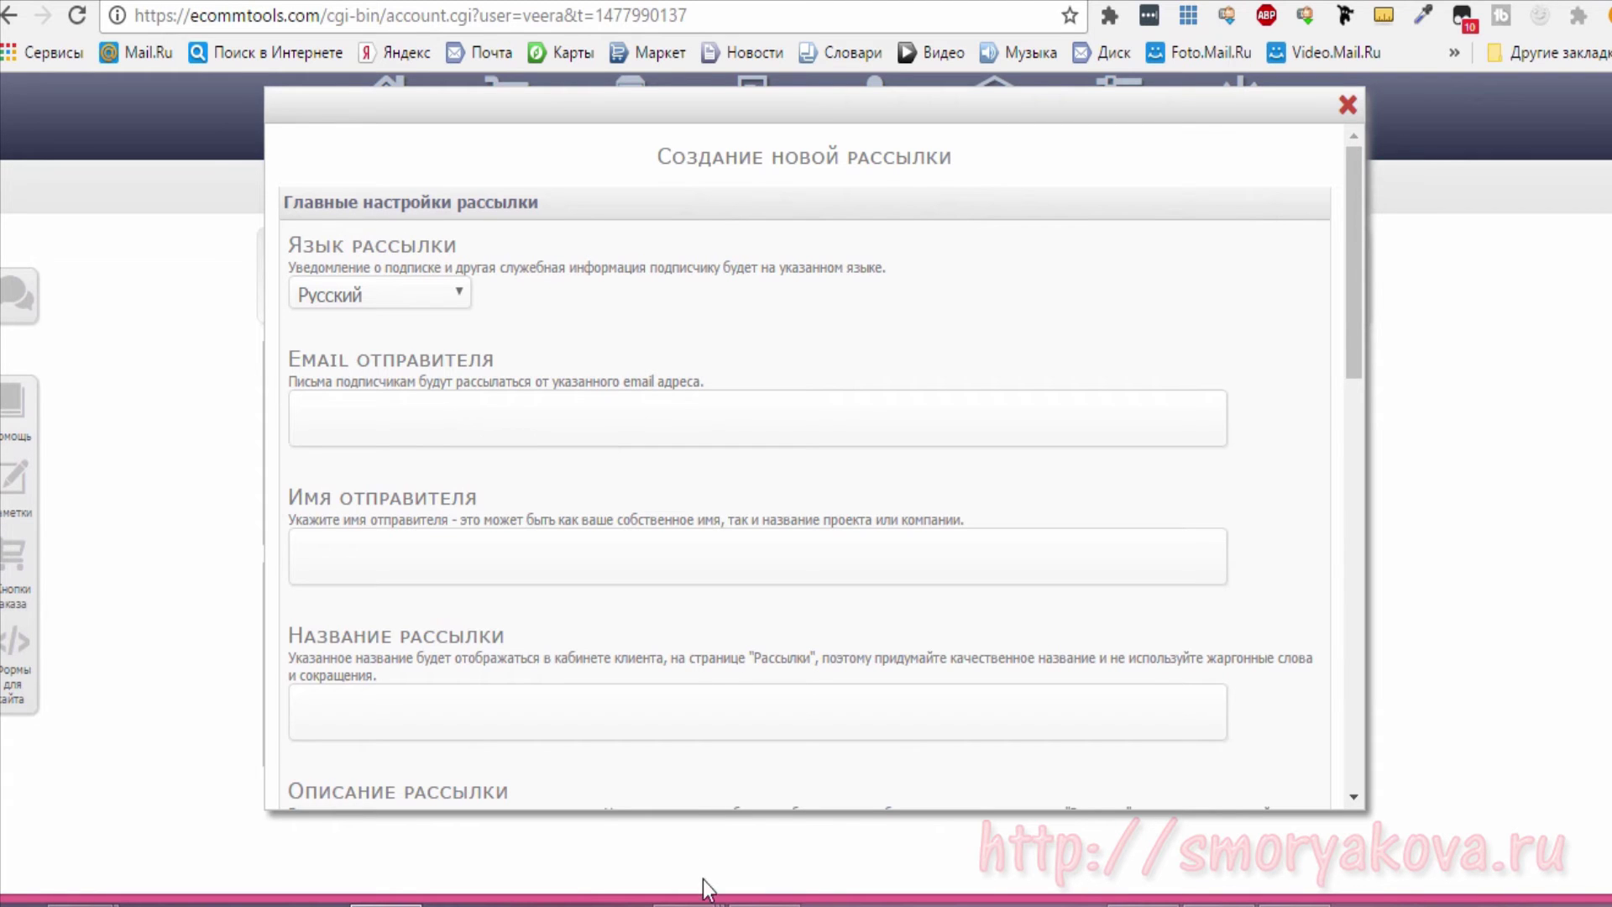
Paste the sender details and the title 'Бесплатный курс по созданию музыкальных открыток'
left_click(343, 557)
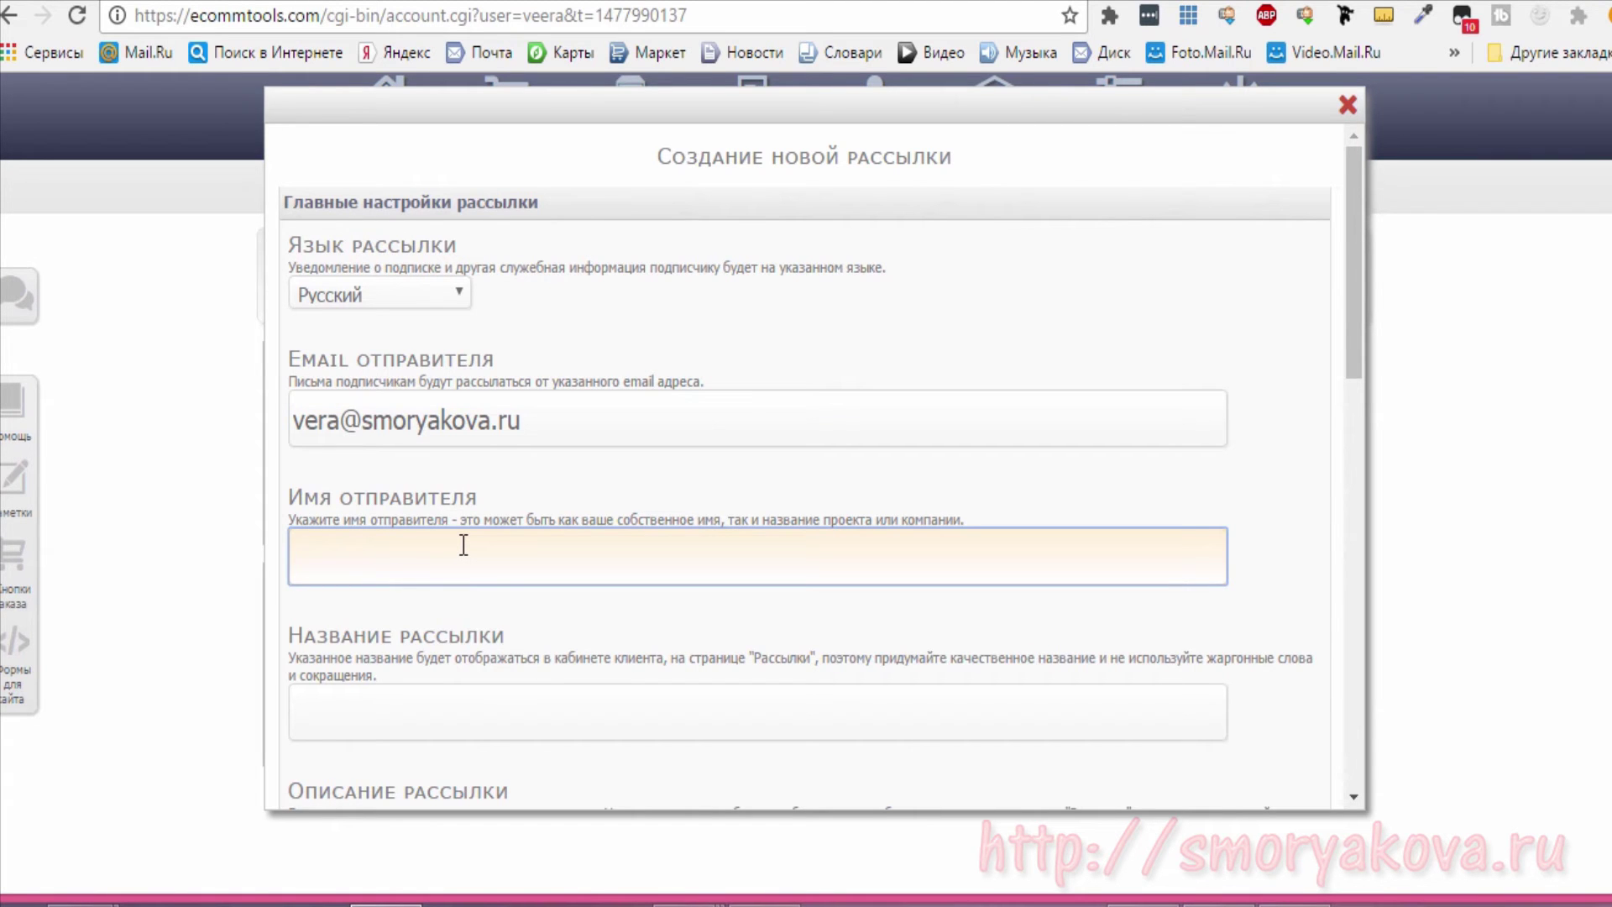
type("Вера Сморякова")
left_click(341, 710)
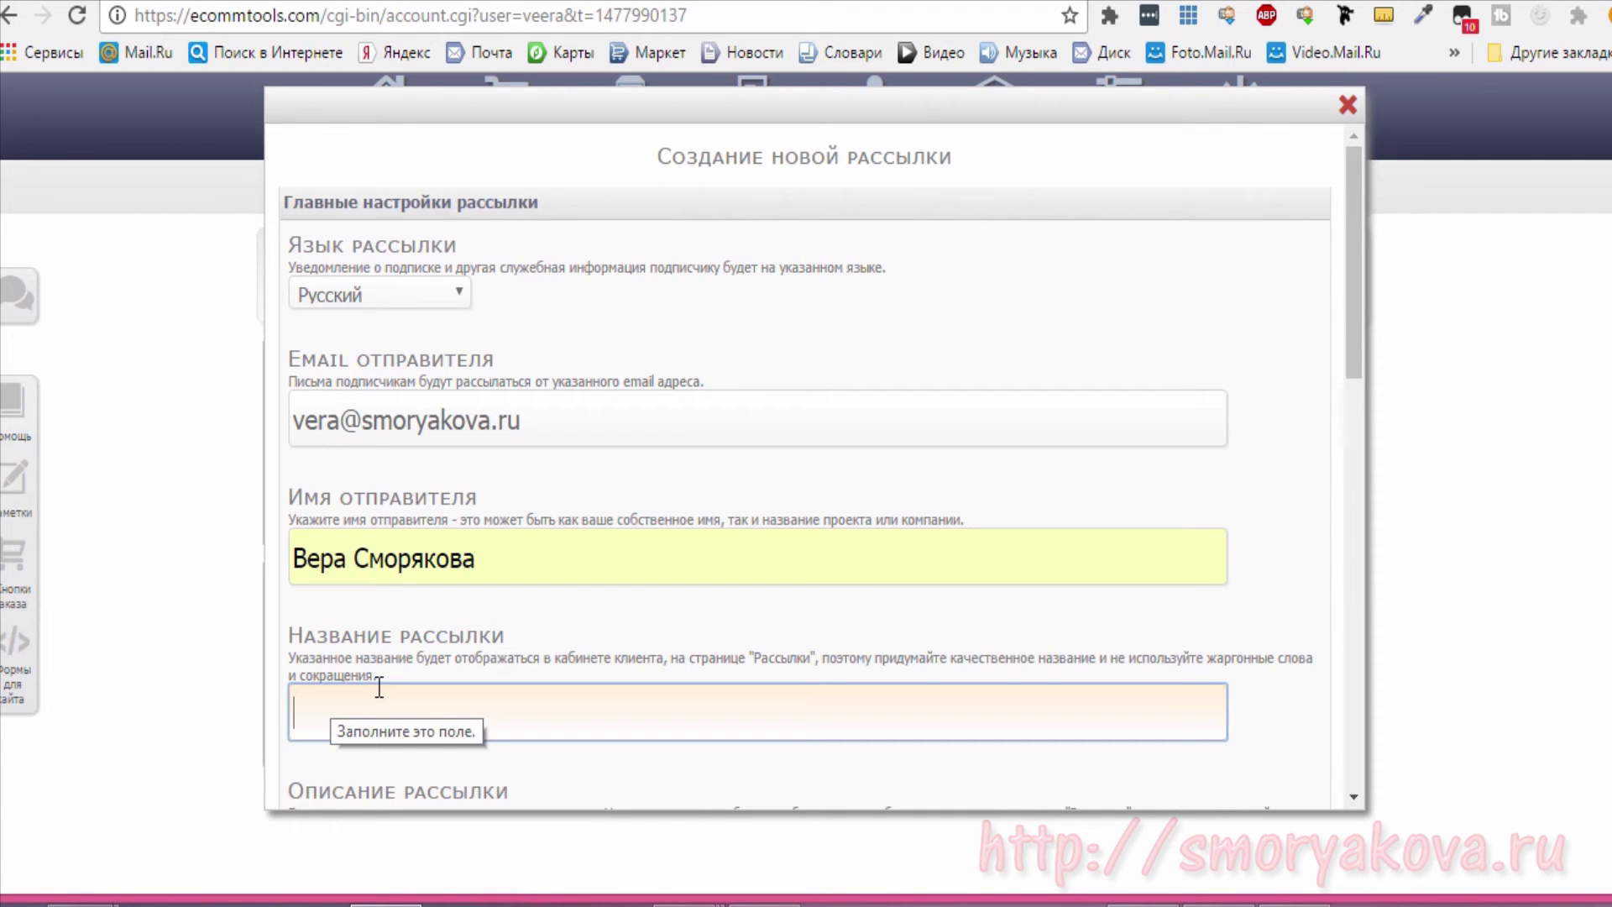
type("Бесплатный курс по созданию музыкальных открыток")
Add the description 'Уроки по созданию музыкальных открыток' and bring up the course landing page
scroll(370, 605, "down", 3)
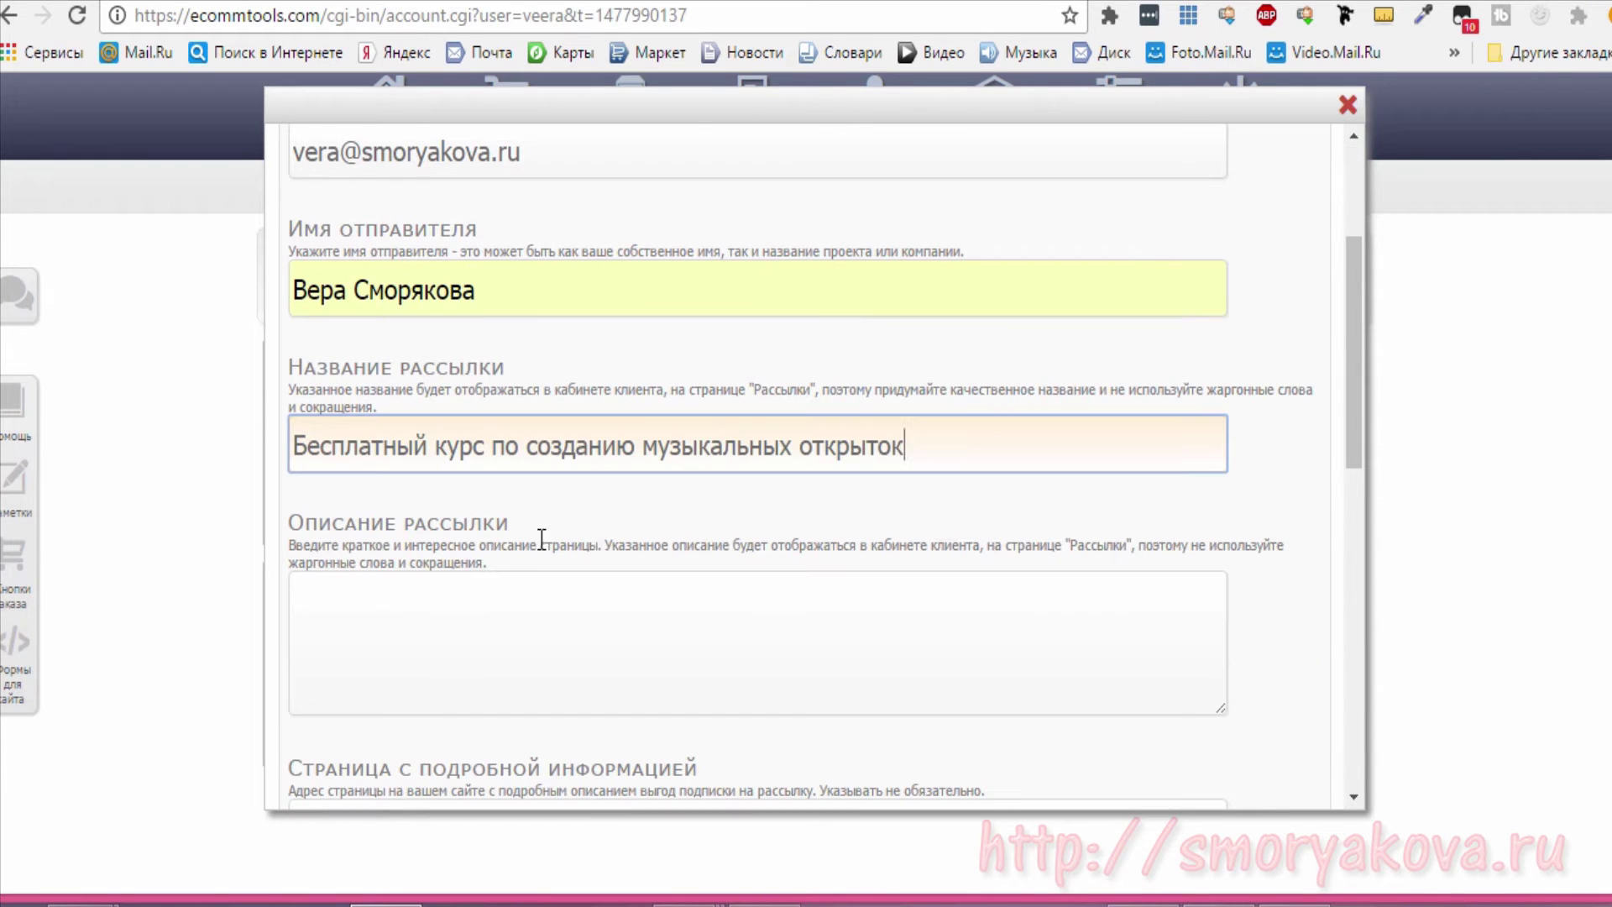
left_click(361, 600)
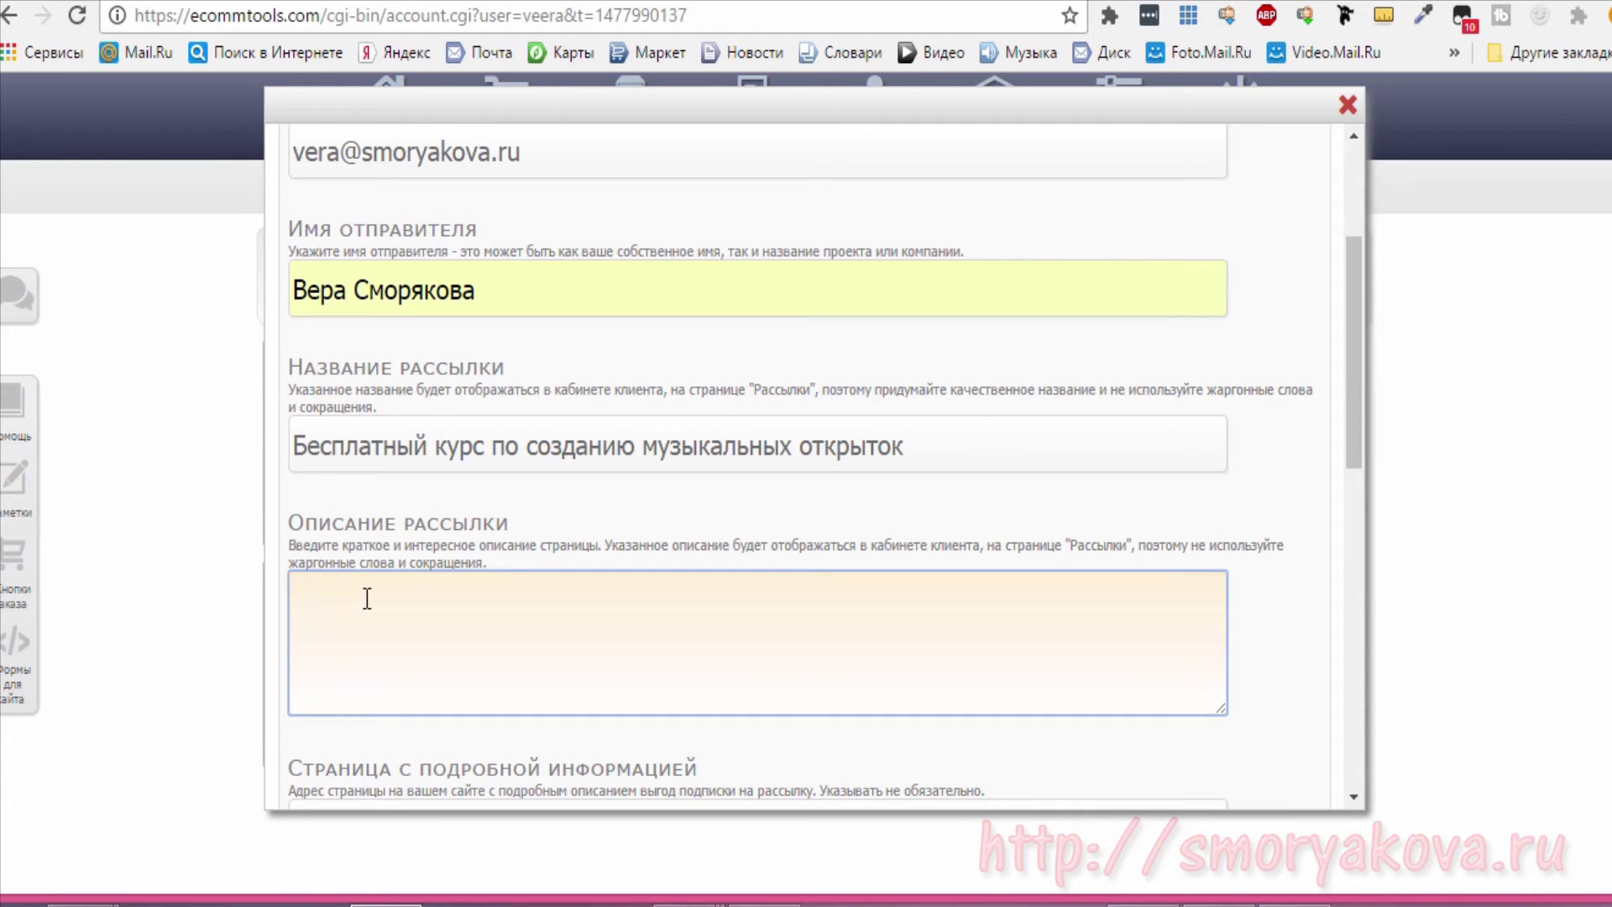
type("Уроки по созданию музыкальных открыток")
scroll(429, 385, "down", 5)
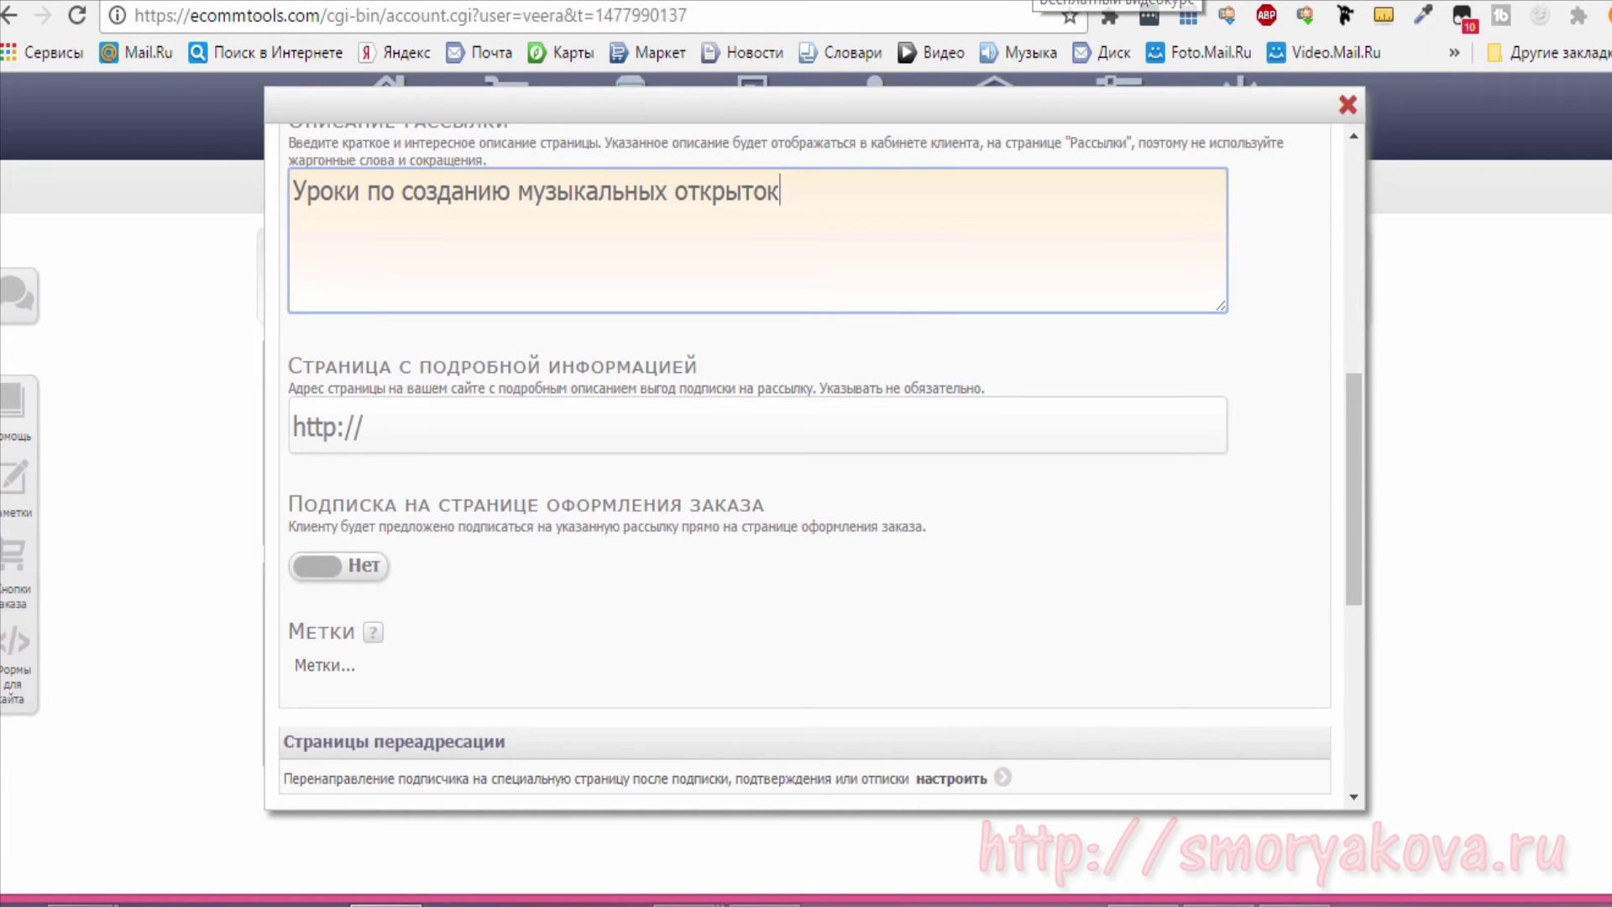
left_click(1117, 0)
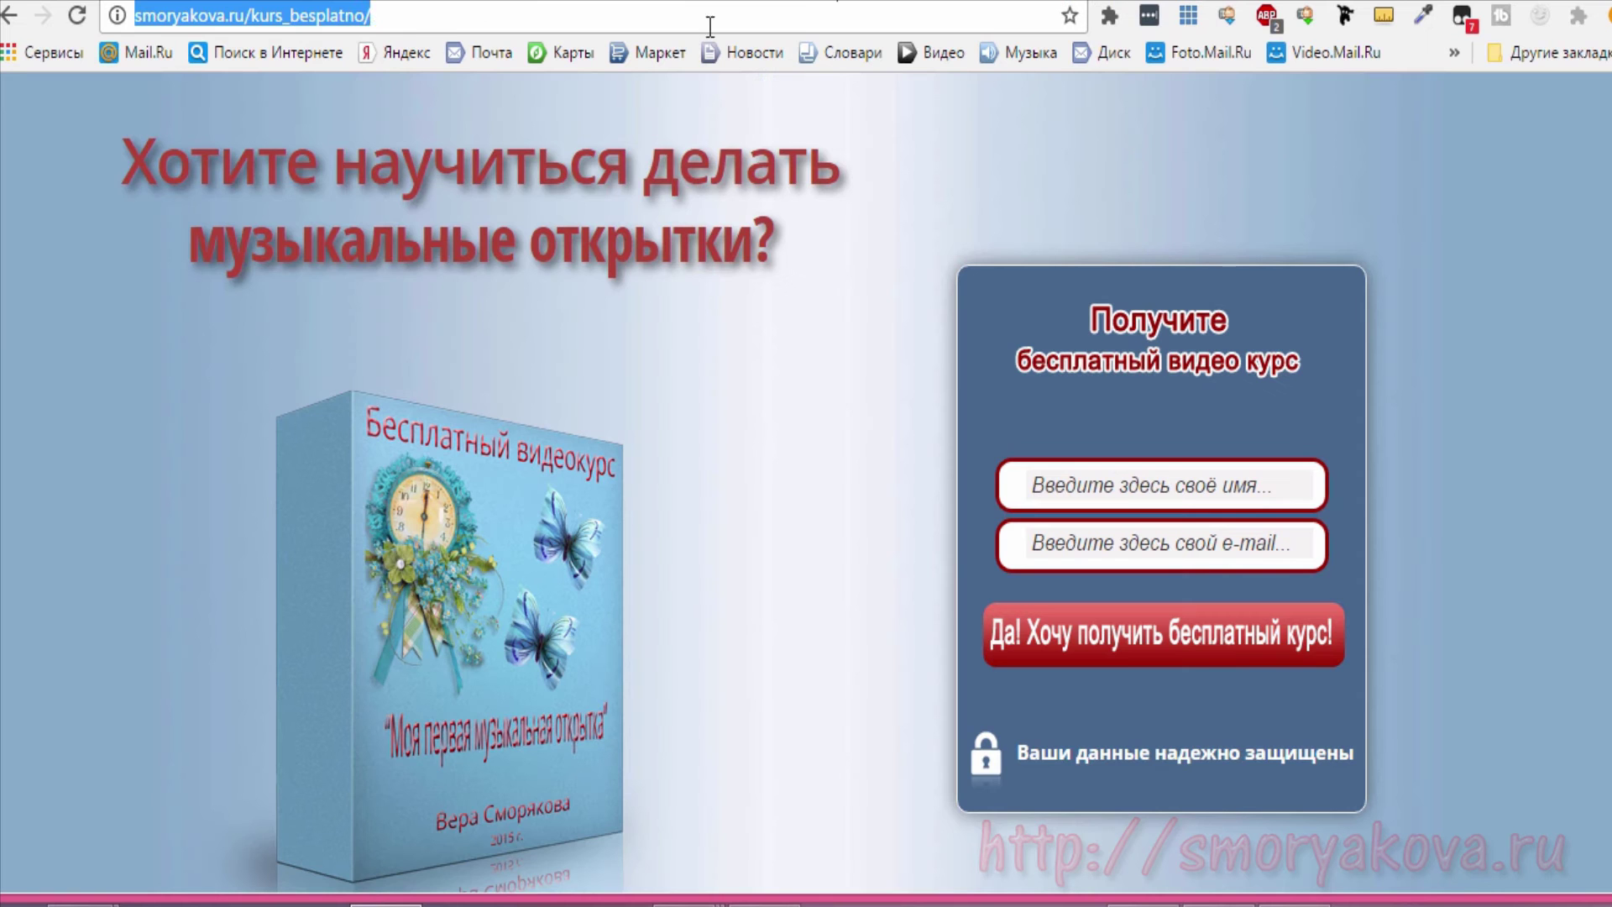
Copy the landing page URL into Страница с подробной информацией and expand Страницы переадресации
right_click(275, 12)
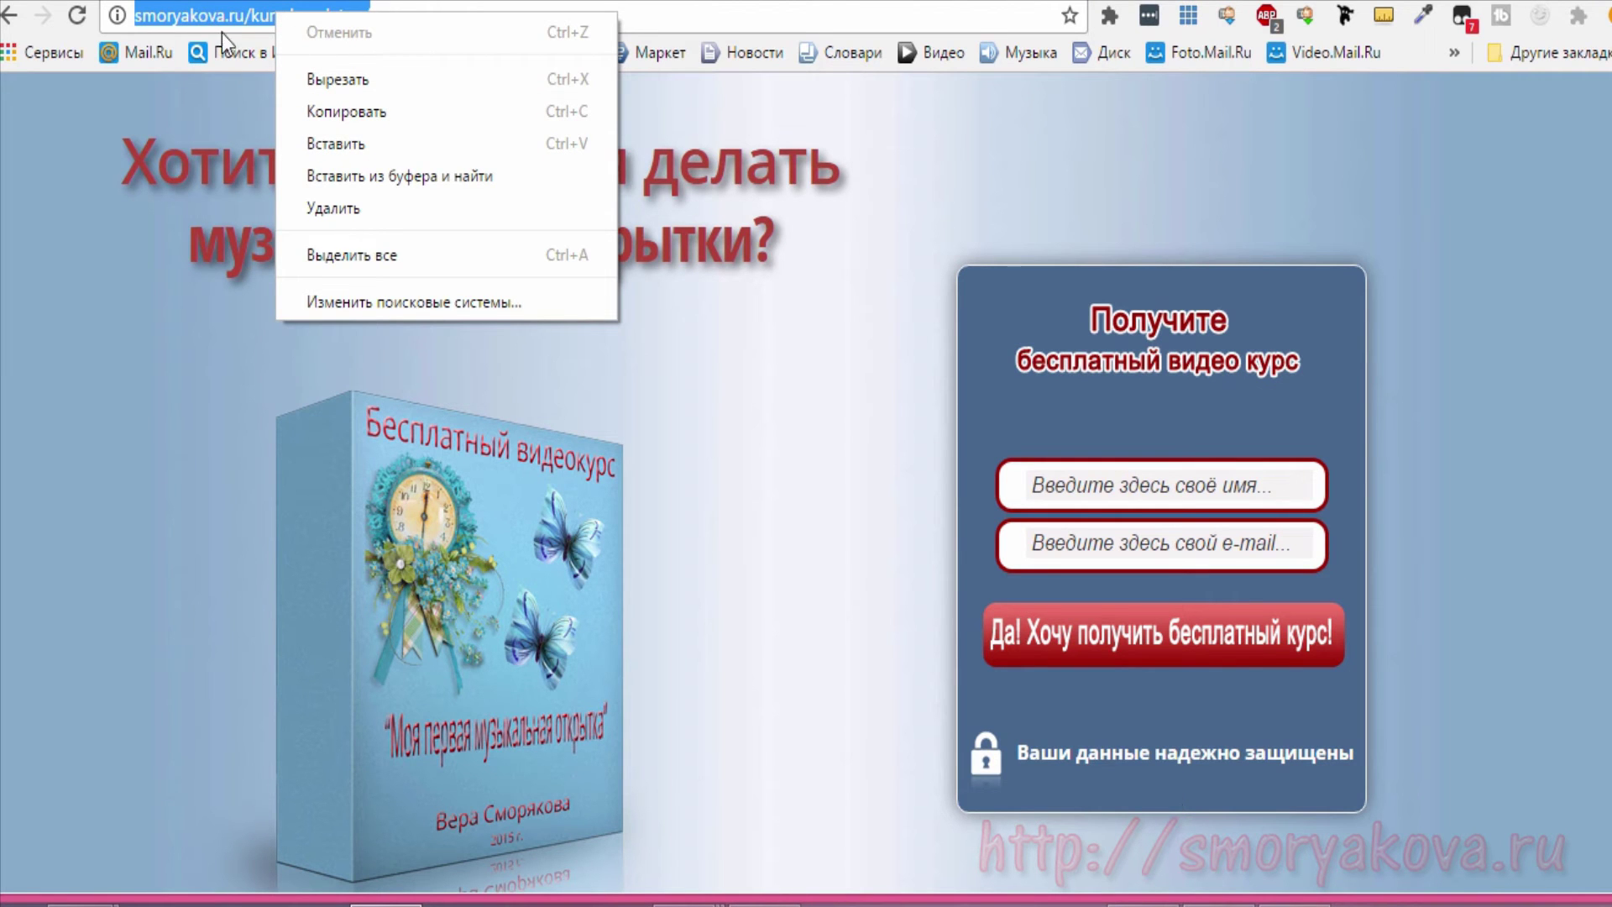
left_click(351, 112)
left_click(600, 2)
left_click(375, 430)
type("http://smoryakova.ru/kurs_besplatno/")
scroll(762, 596, "down", 6)
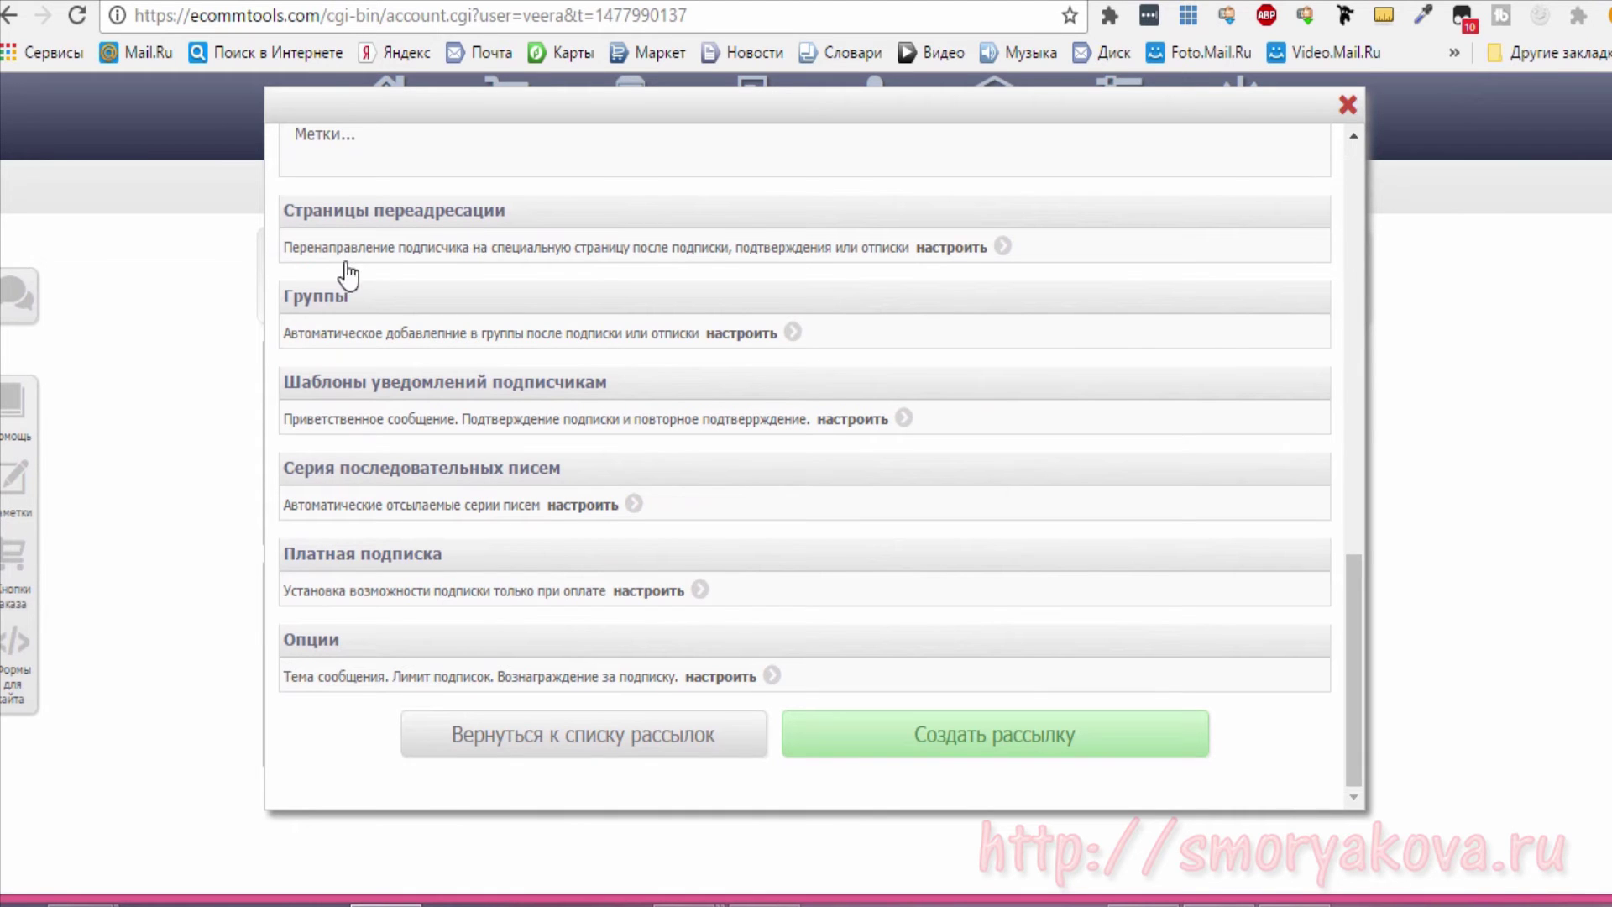
left_click(402, 214)
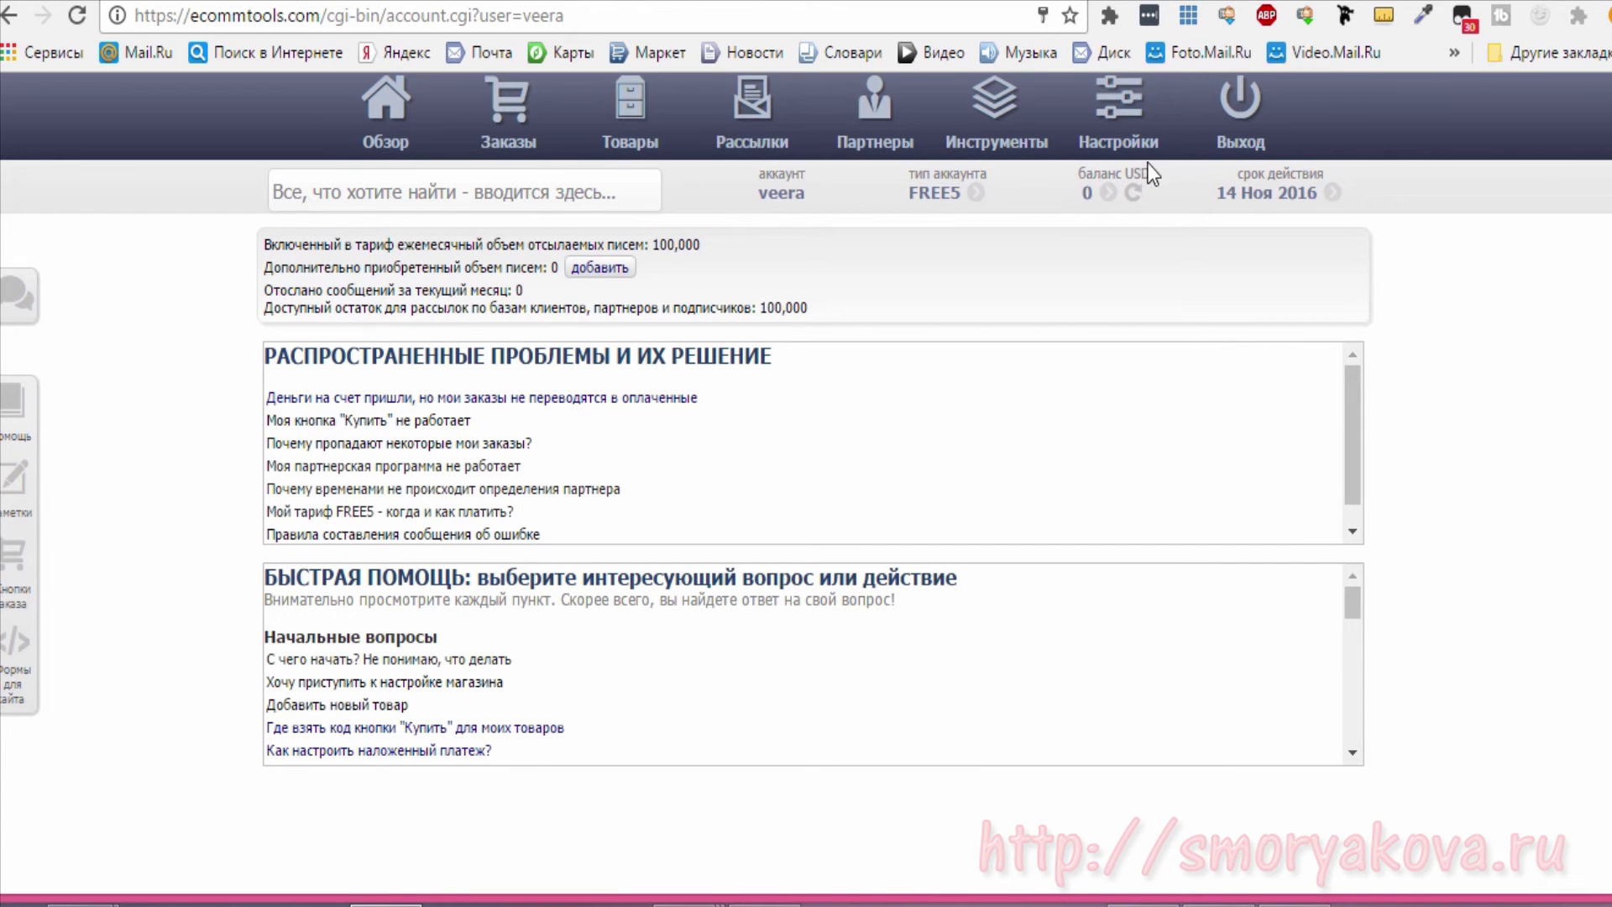
Order a 3 USD balance top-up and enter the payer's name and e-mail
left_click(1108, 195)
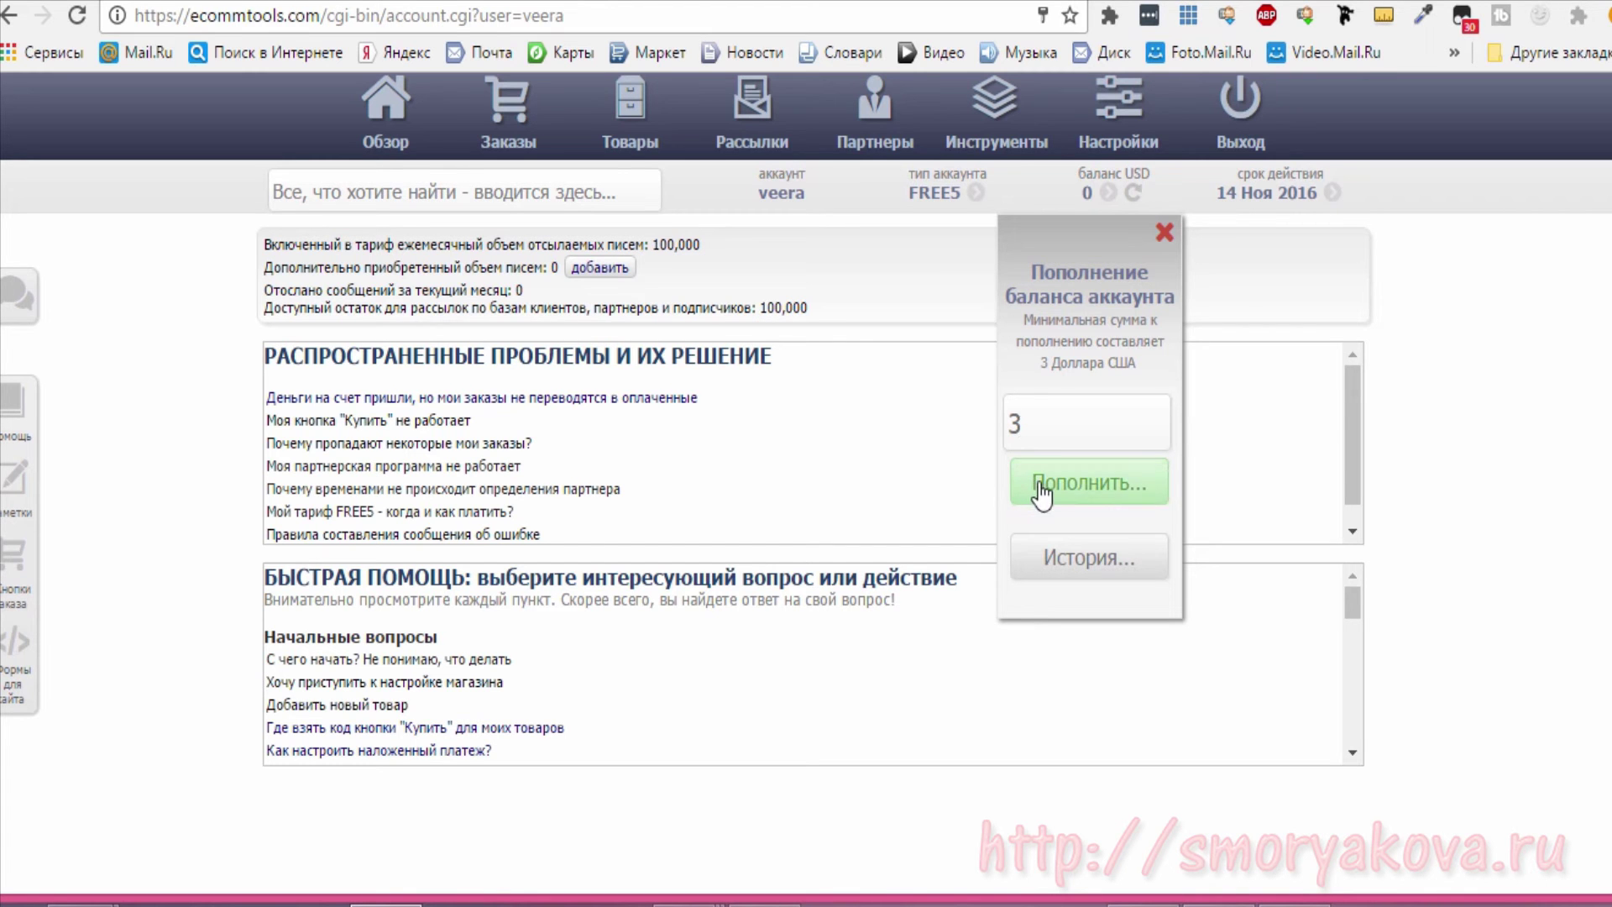
left_click(1087, 485)
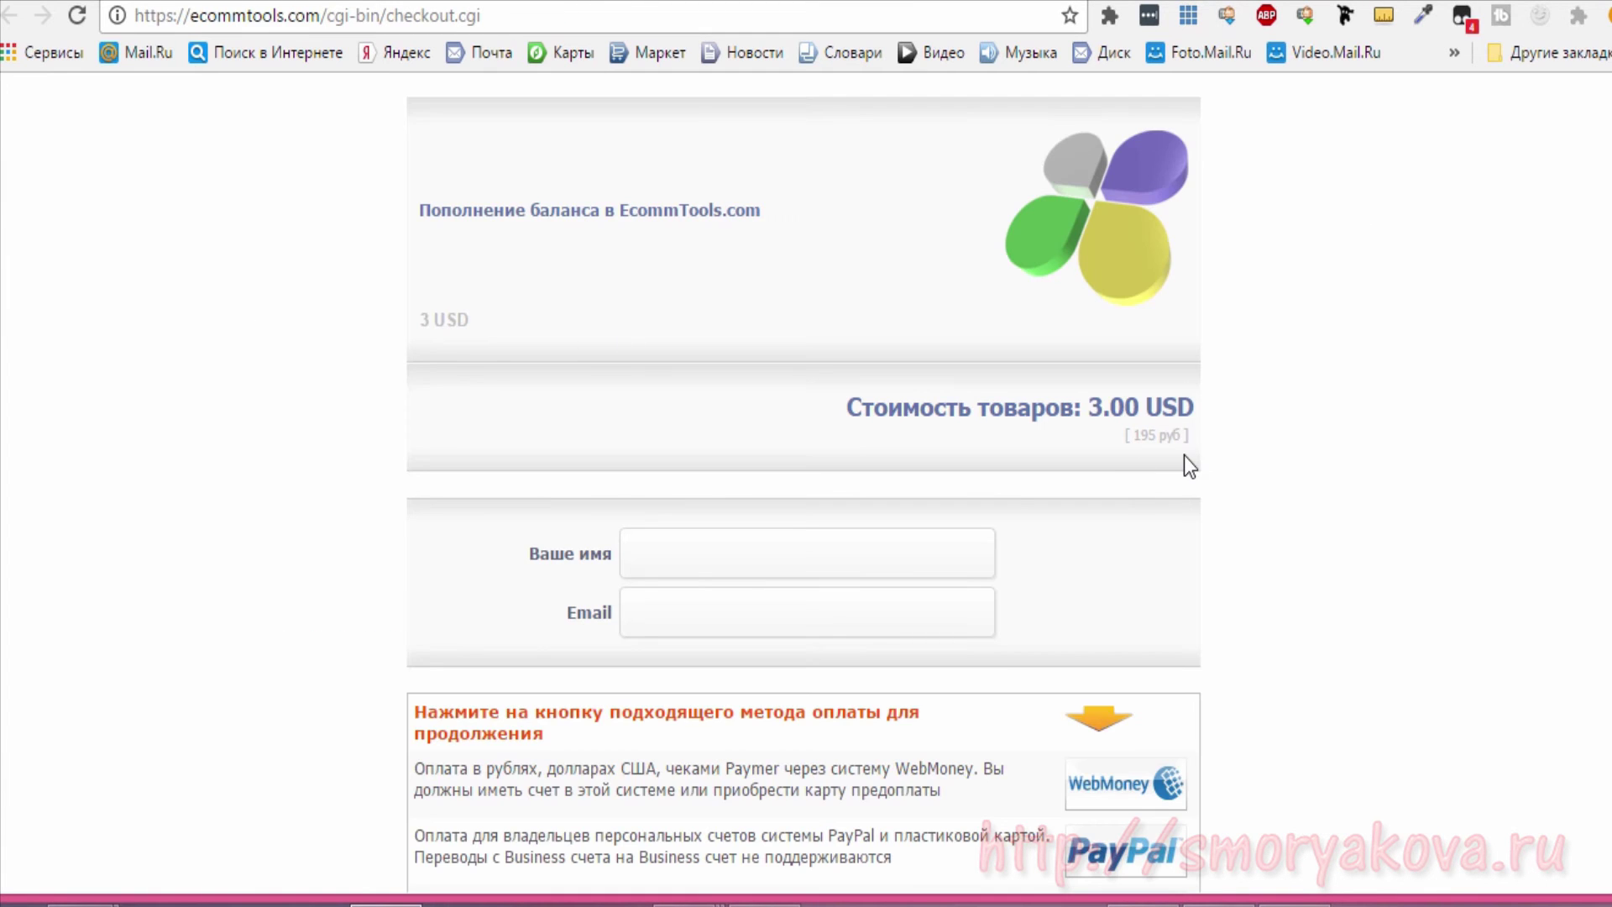
left_click(695, 547)
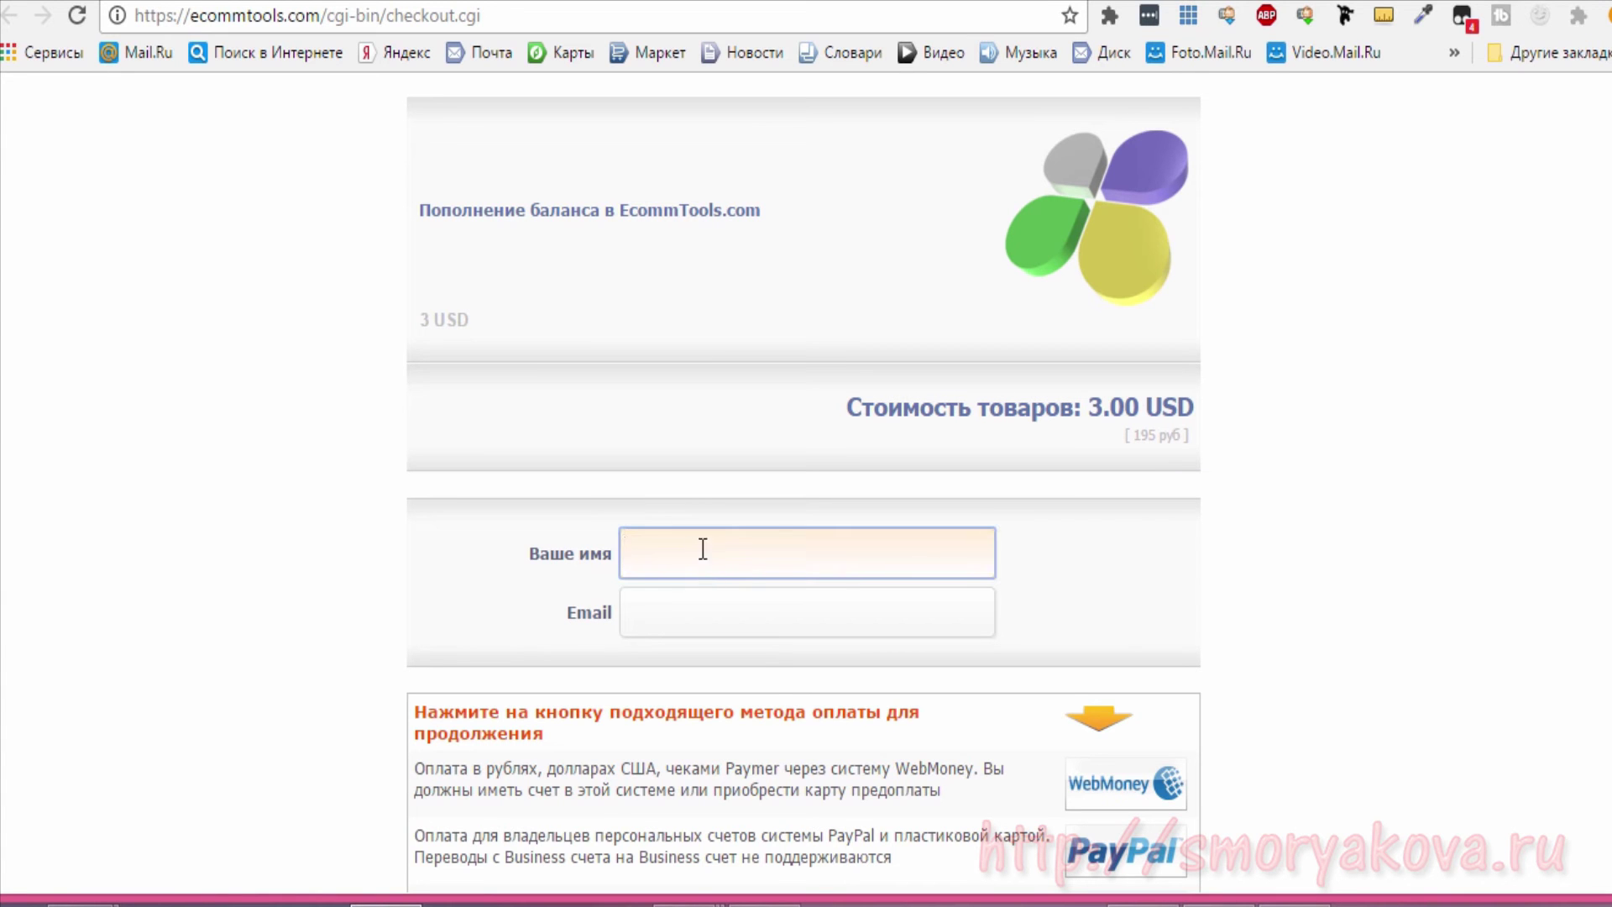
type("Вера")
left_click(651, 612)
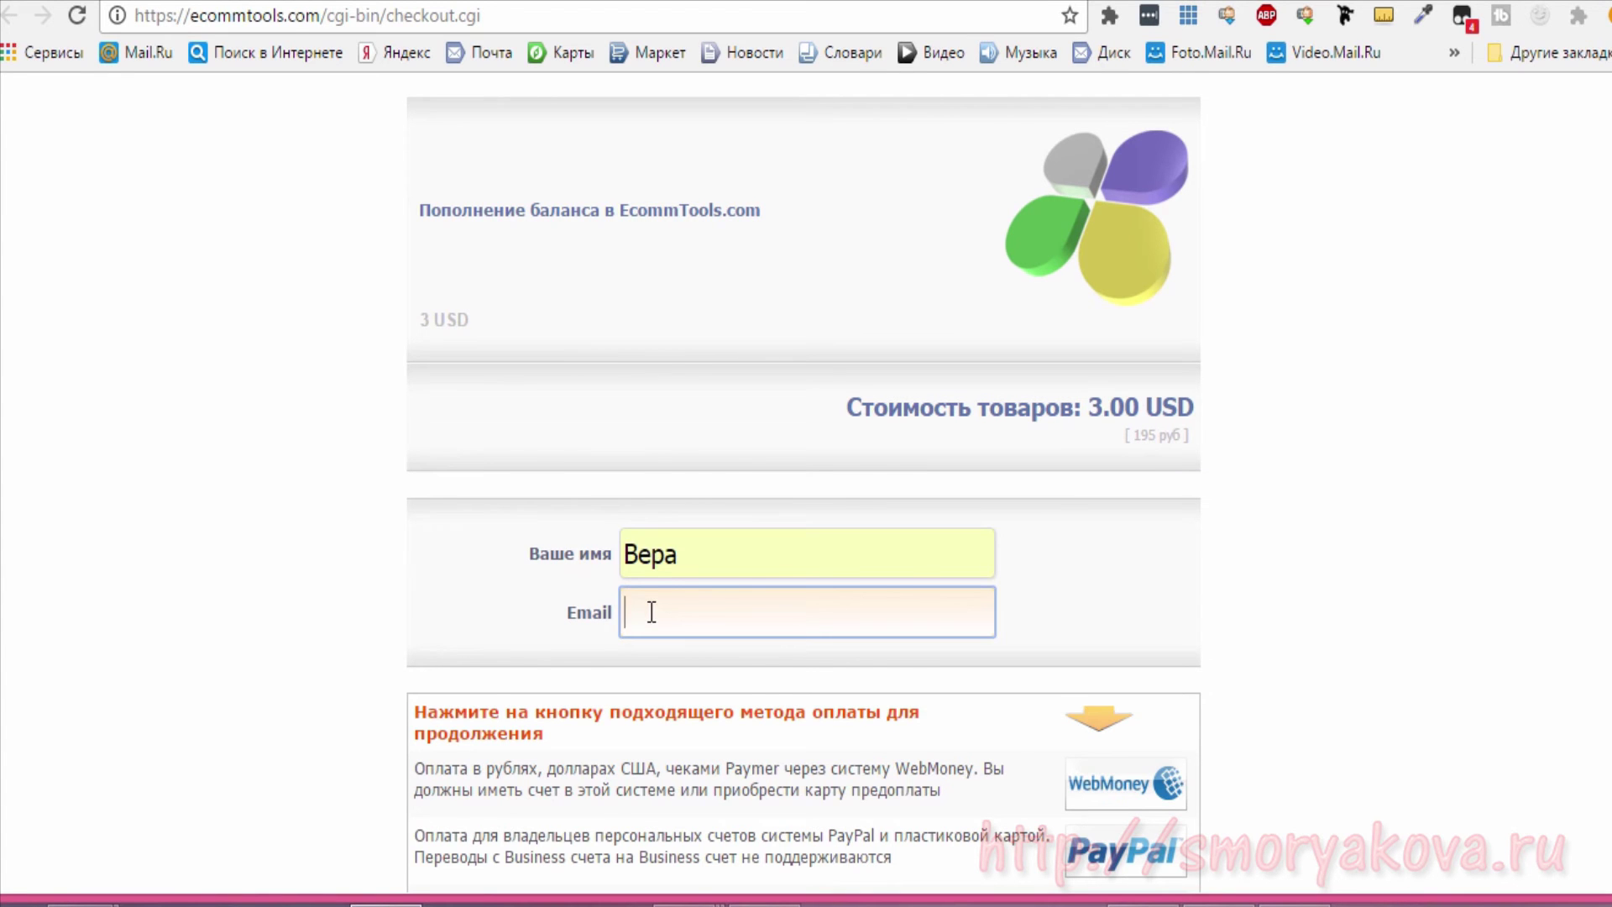
key("ctrl+v")
Choose WebMoney as the payment method and proceed to pay 195 WMR
scroll(844, 415, "down", 4)
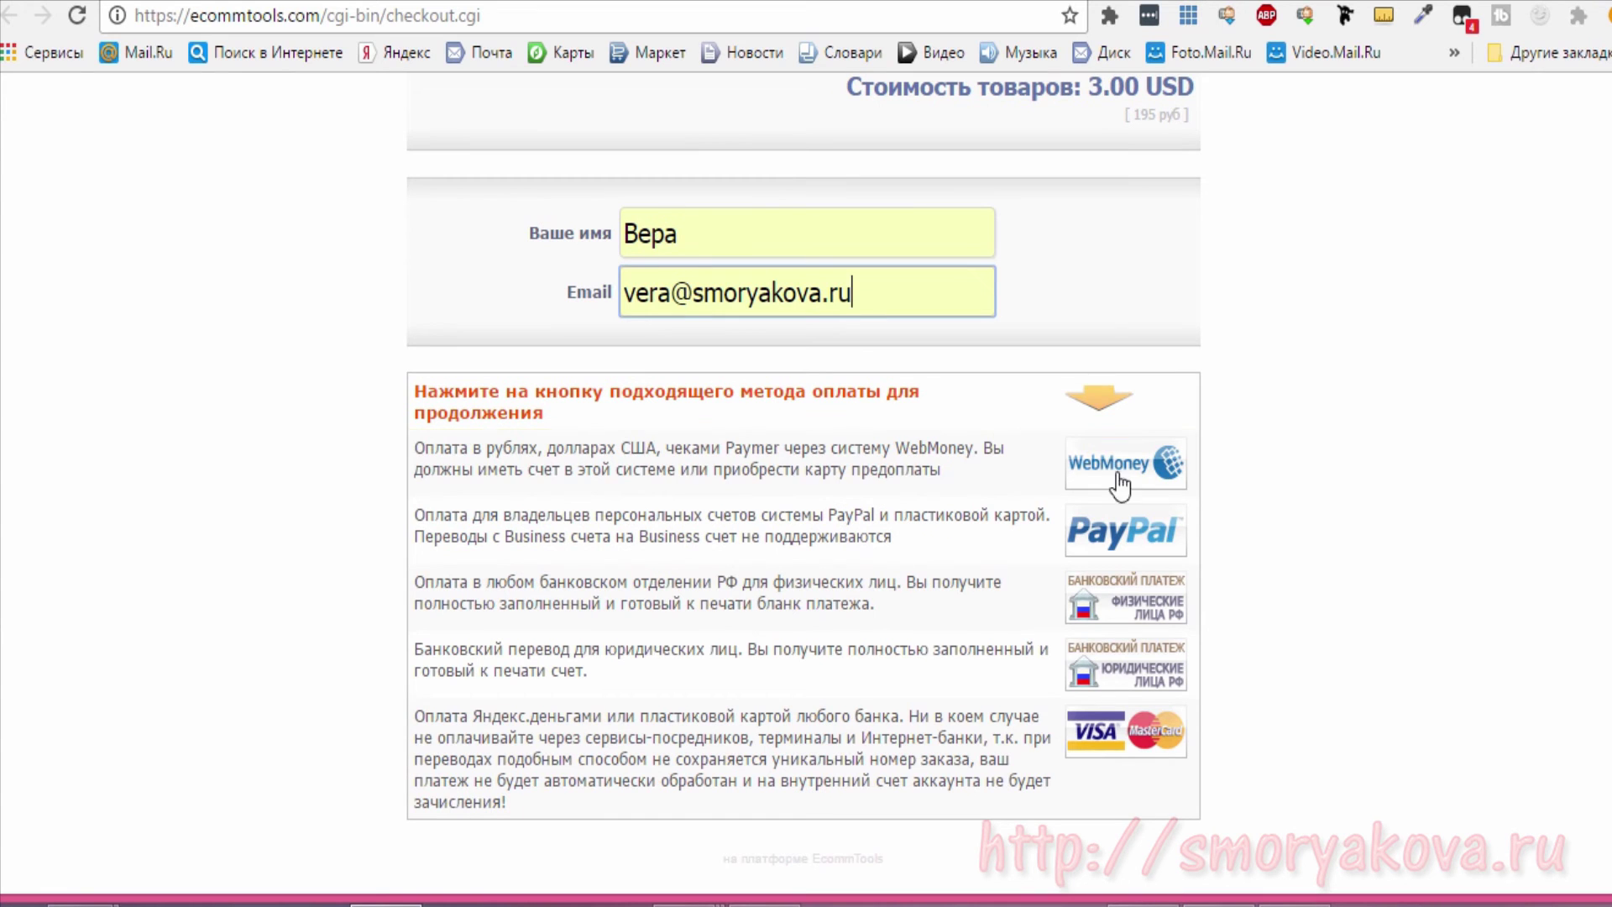
left_click(1110, 467)
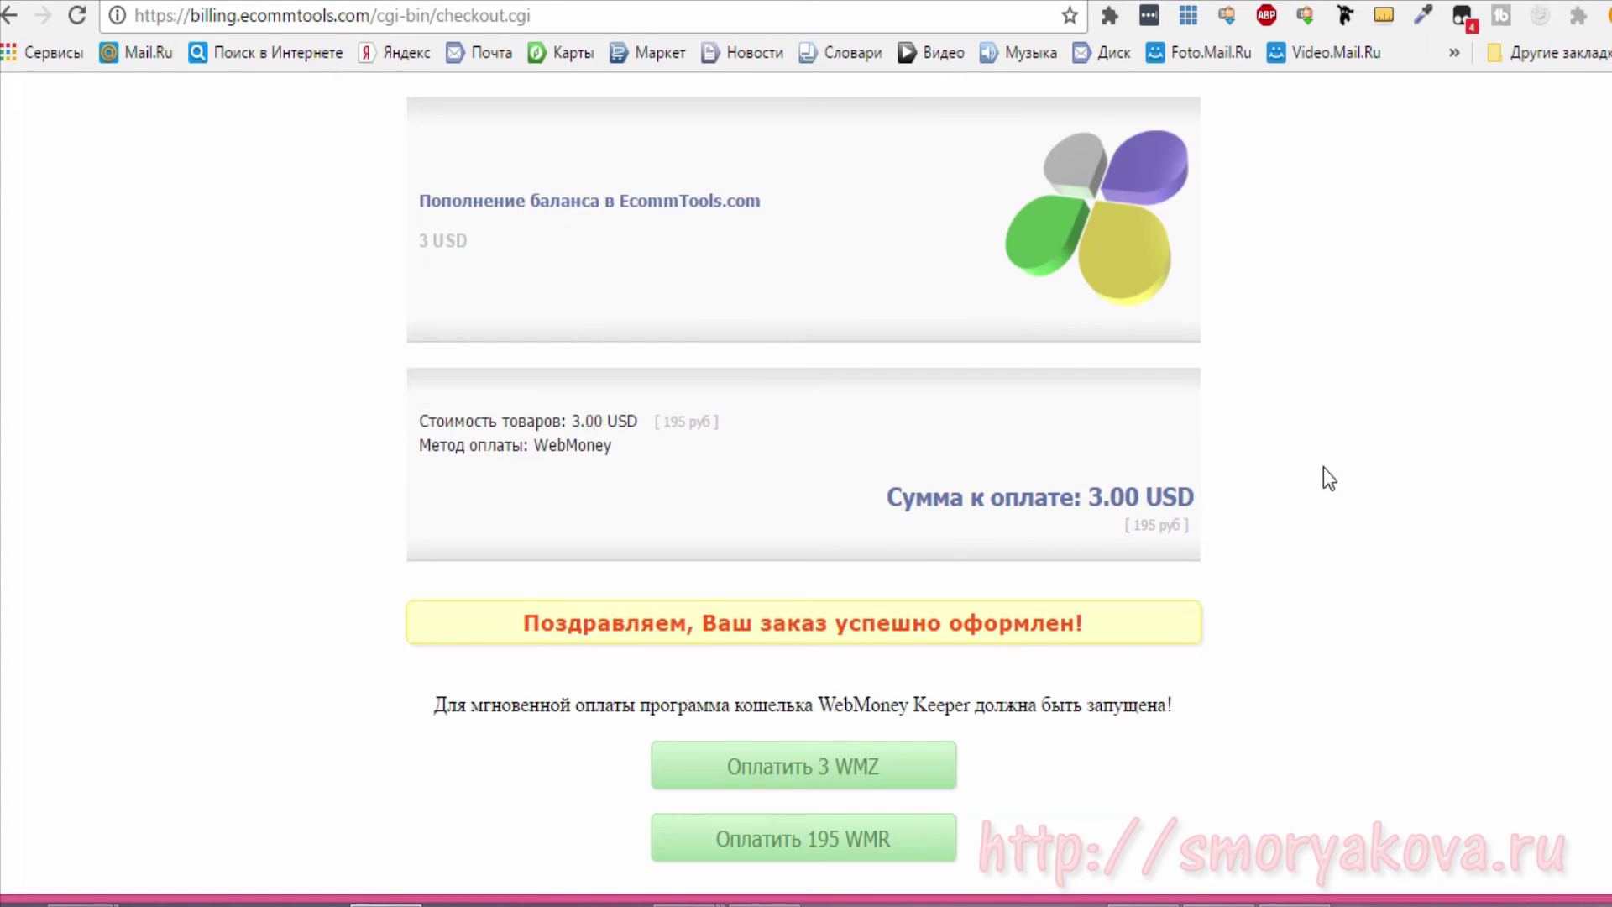
scroll(1323, 467, "down", 3)
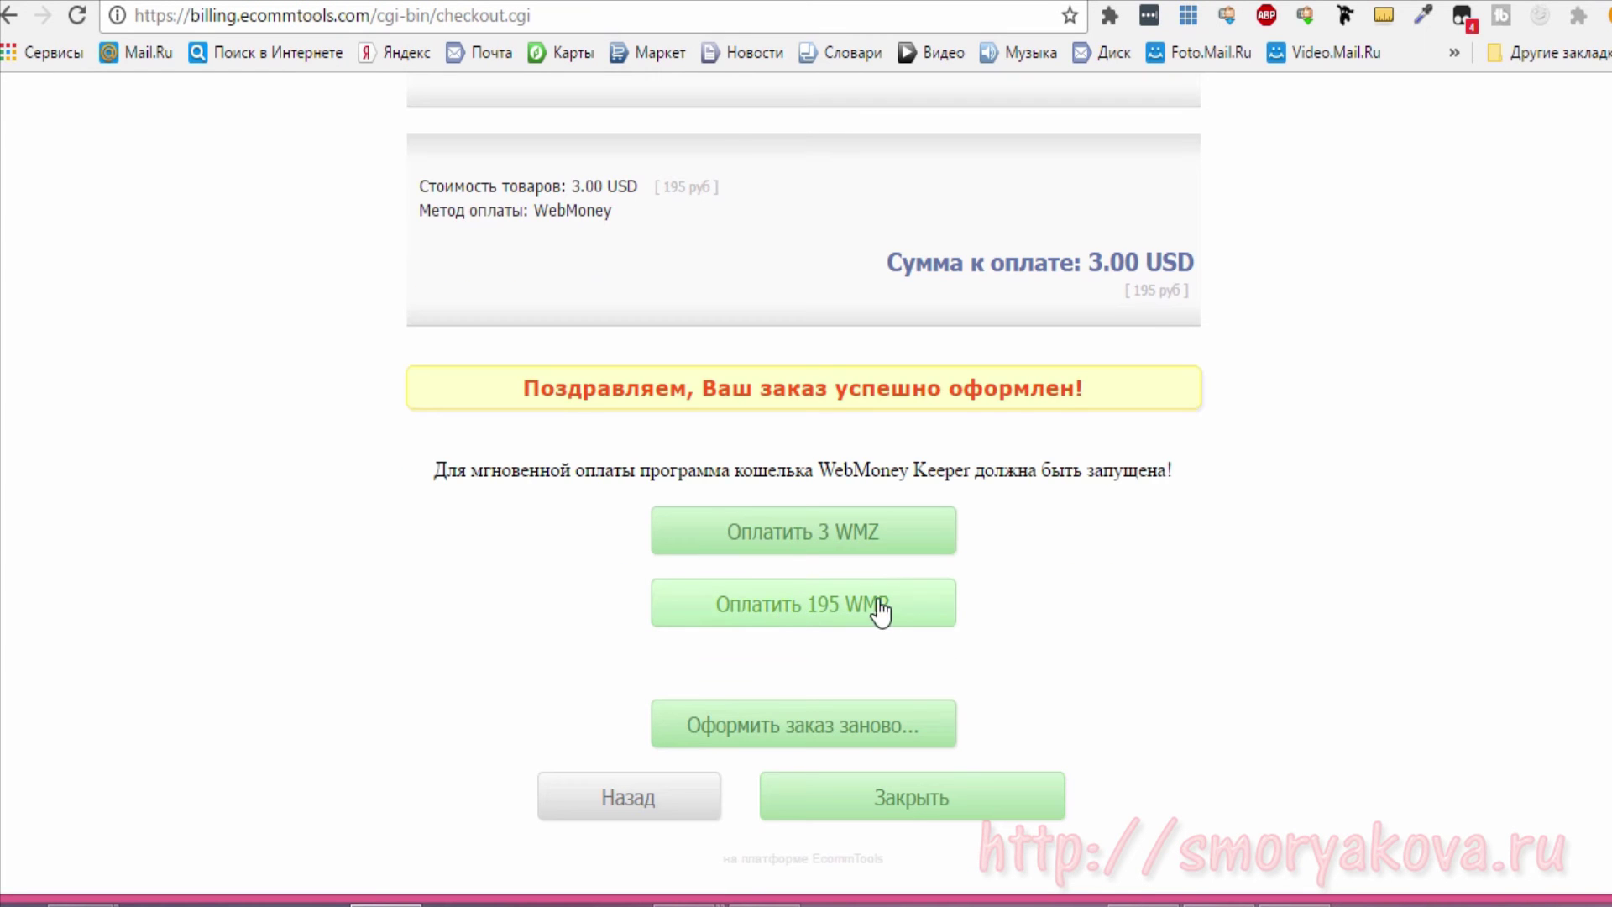
left_click(767, 610)
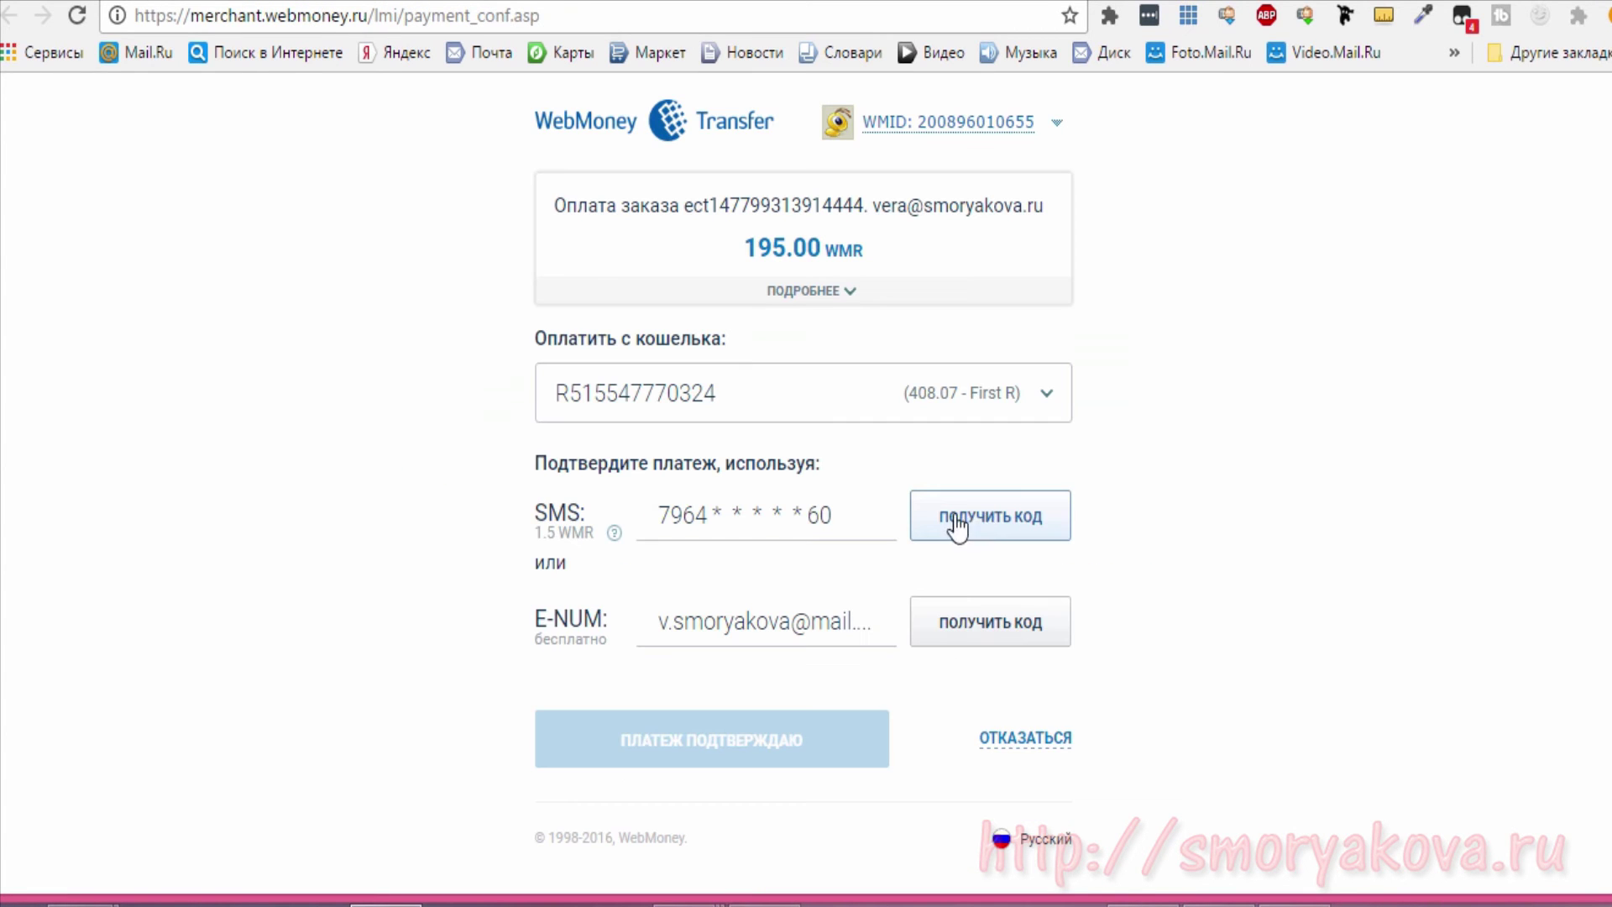
Confirm the 195.00 WMR WebMoney payment with the SMS verification code
left_click(997, 529)
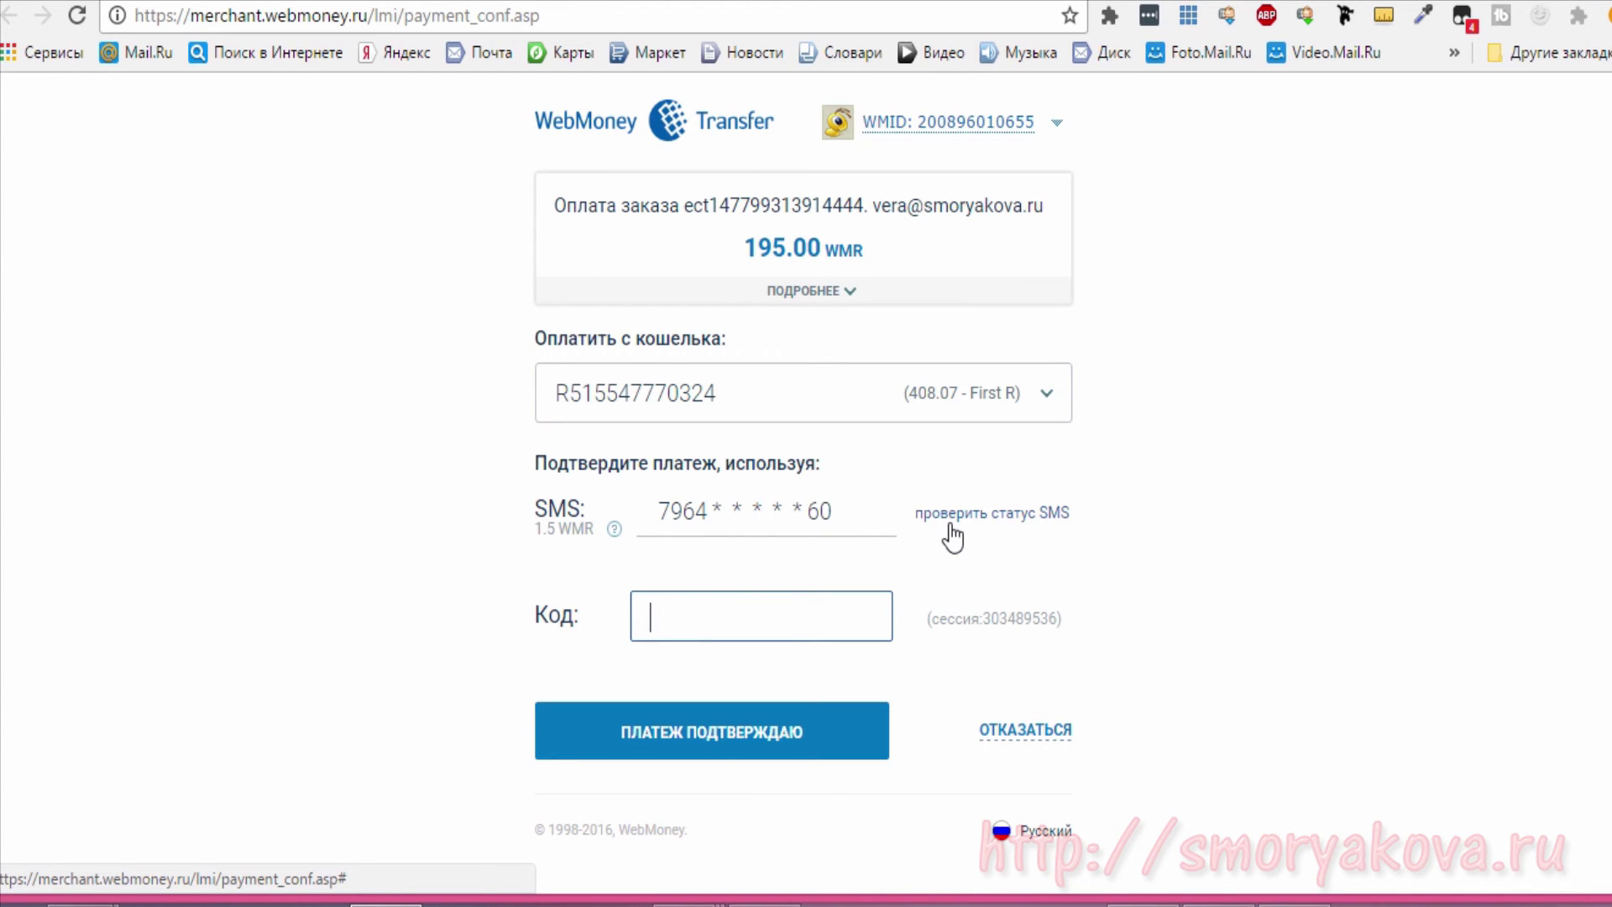
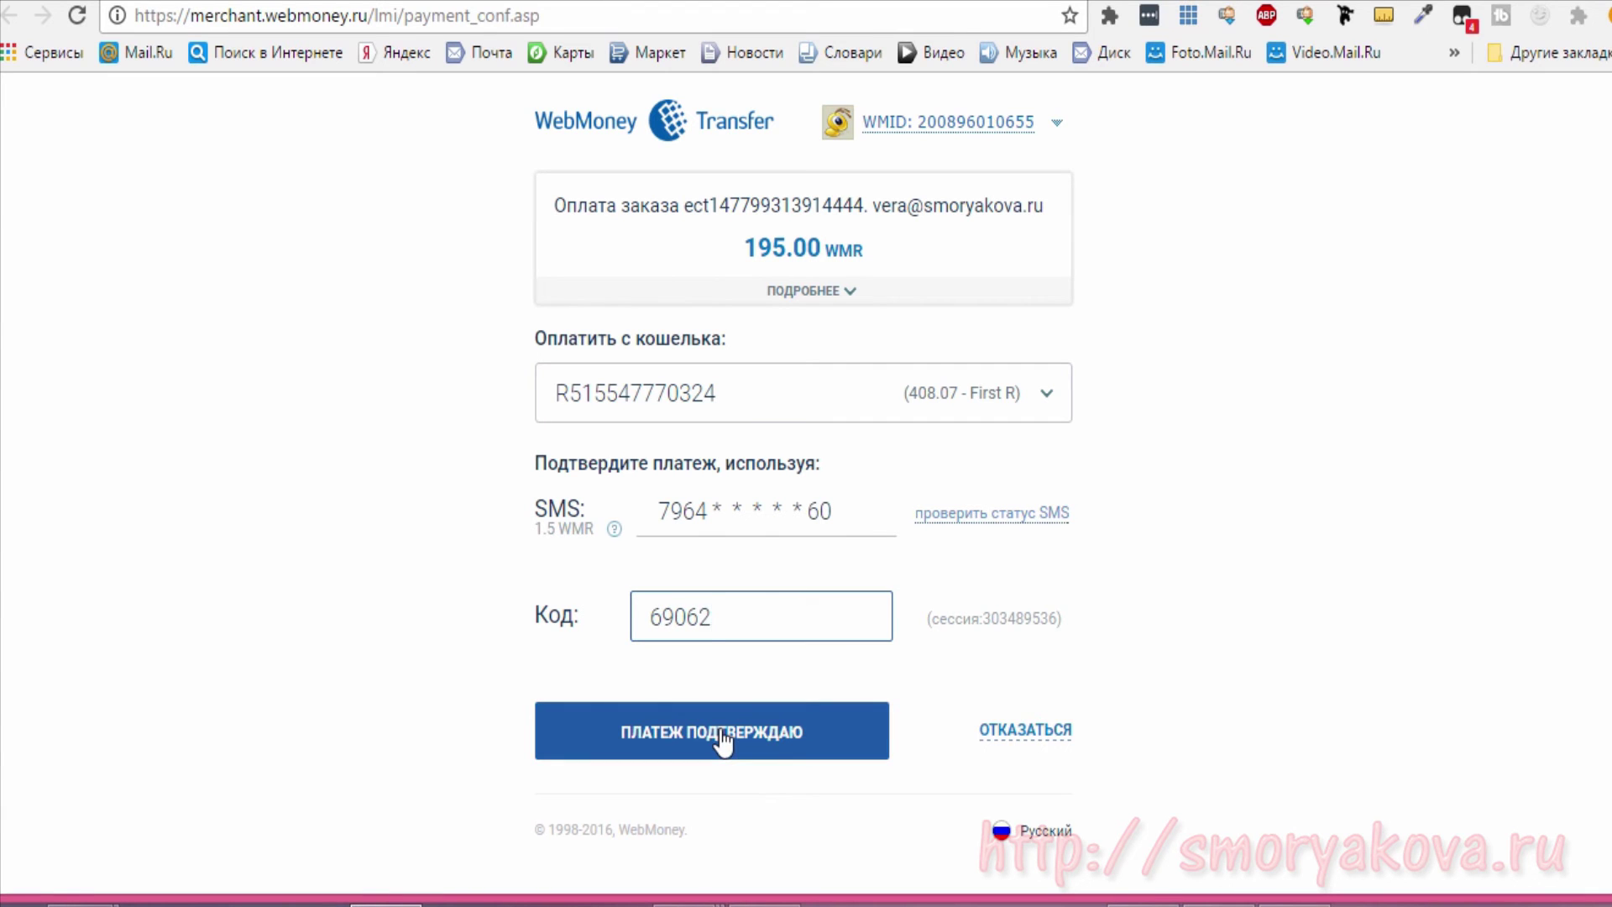
left_click(723, 741)
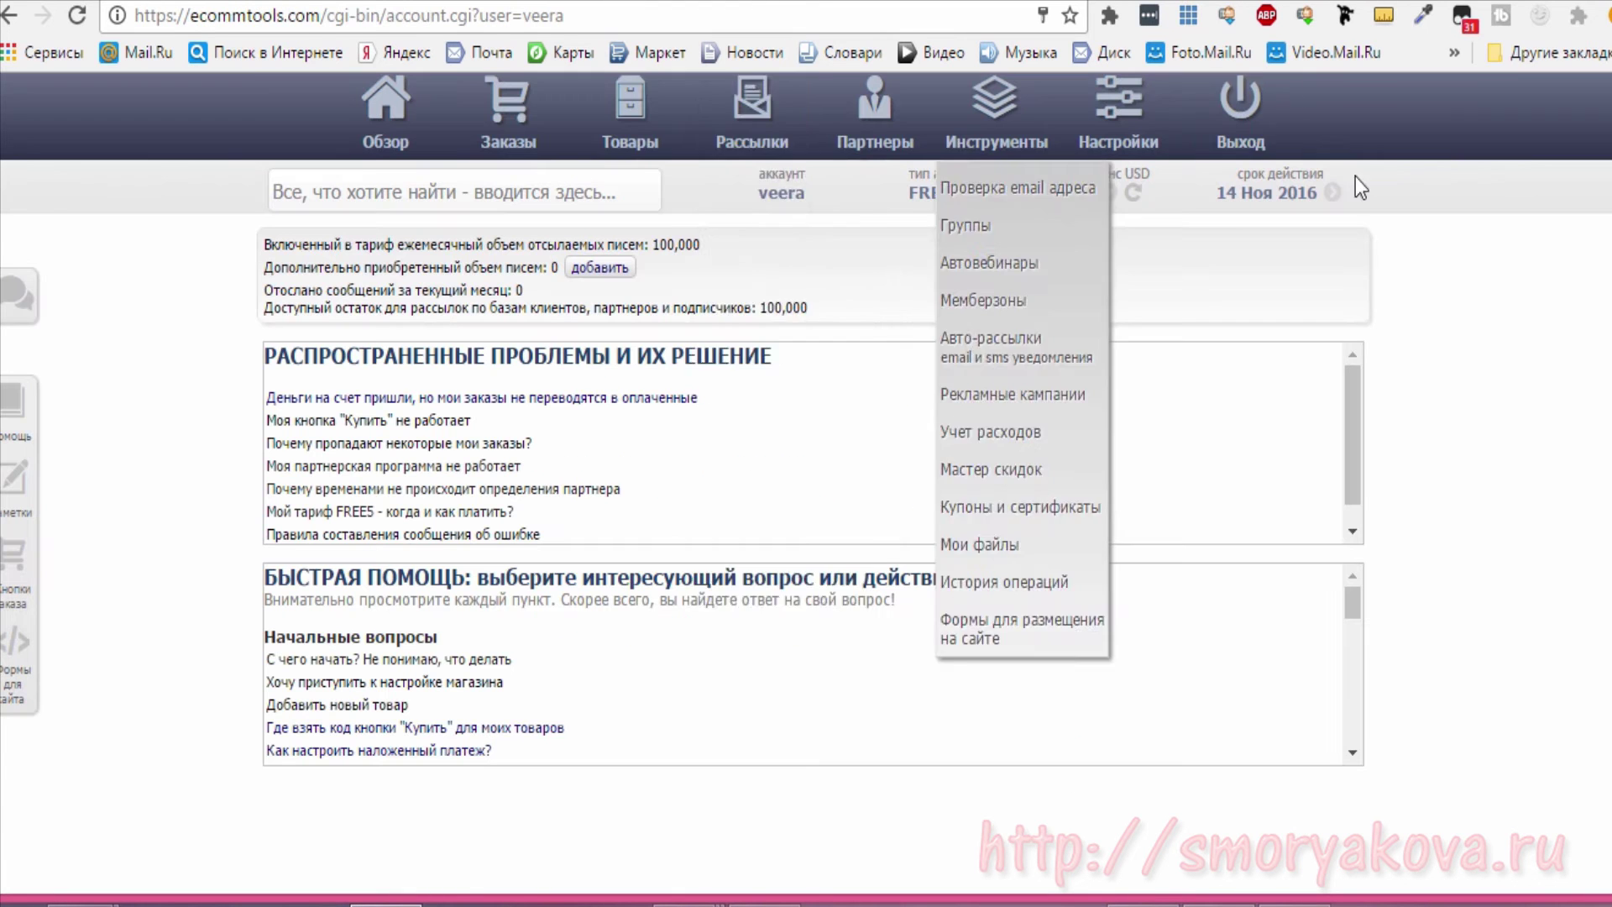
Refresh the balance and enable the 1 USD redirect-to-own-pages option in the FREE5 tariff options
left_click(82, 14)
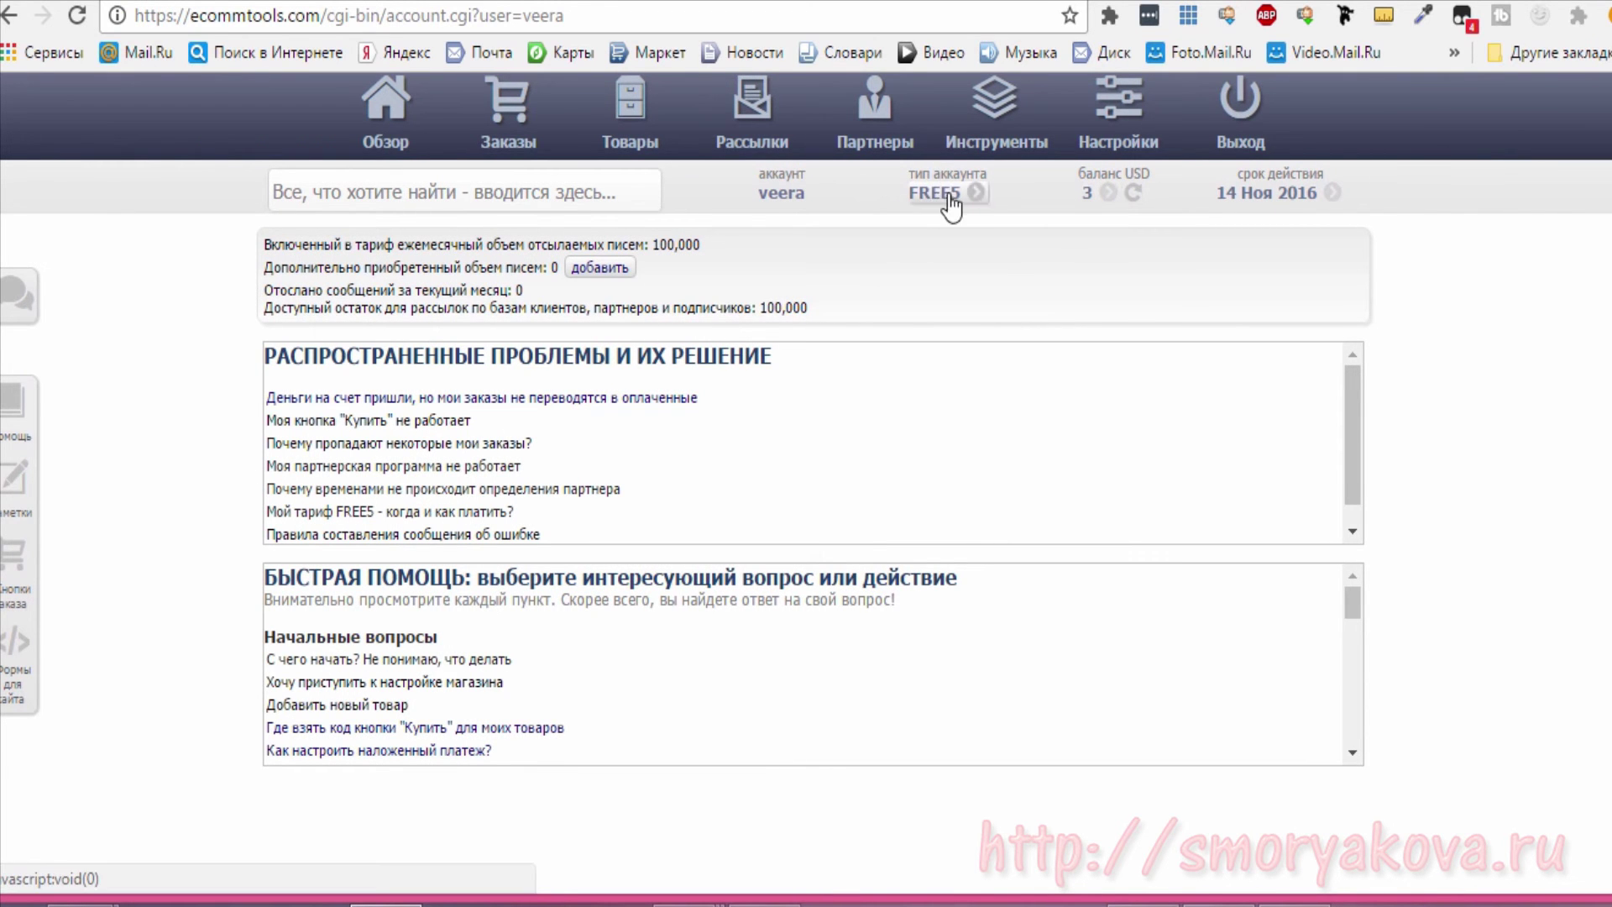
left_click(977, 193)
left_click_drag(1351, 381, 1337, 713)
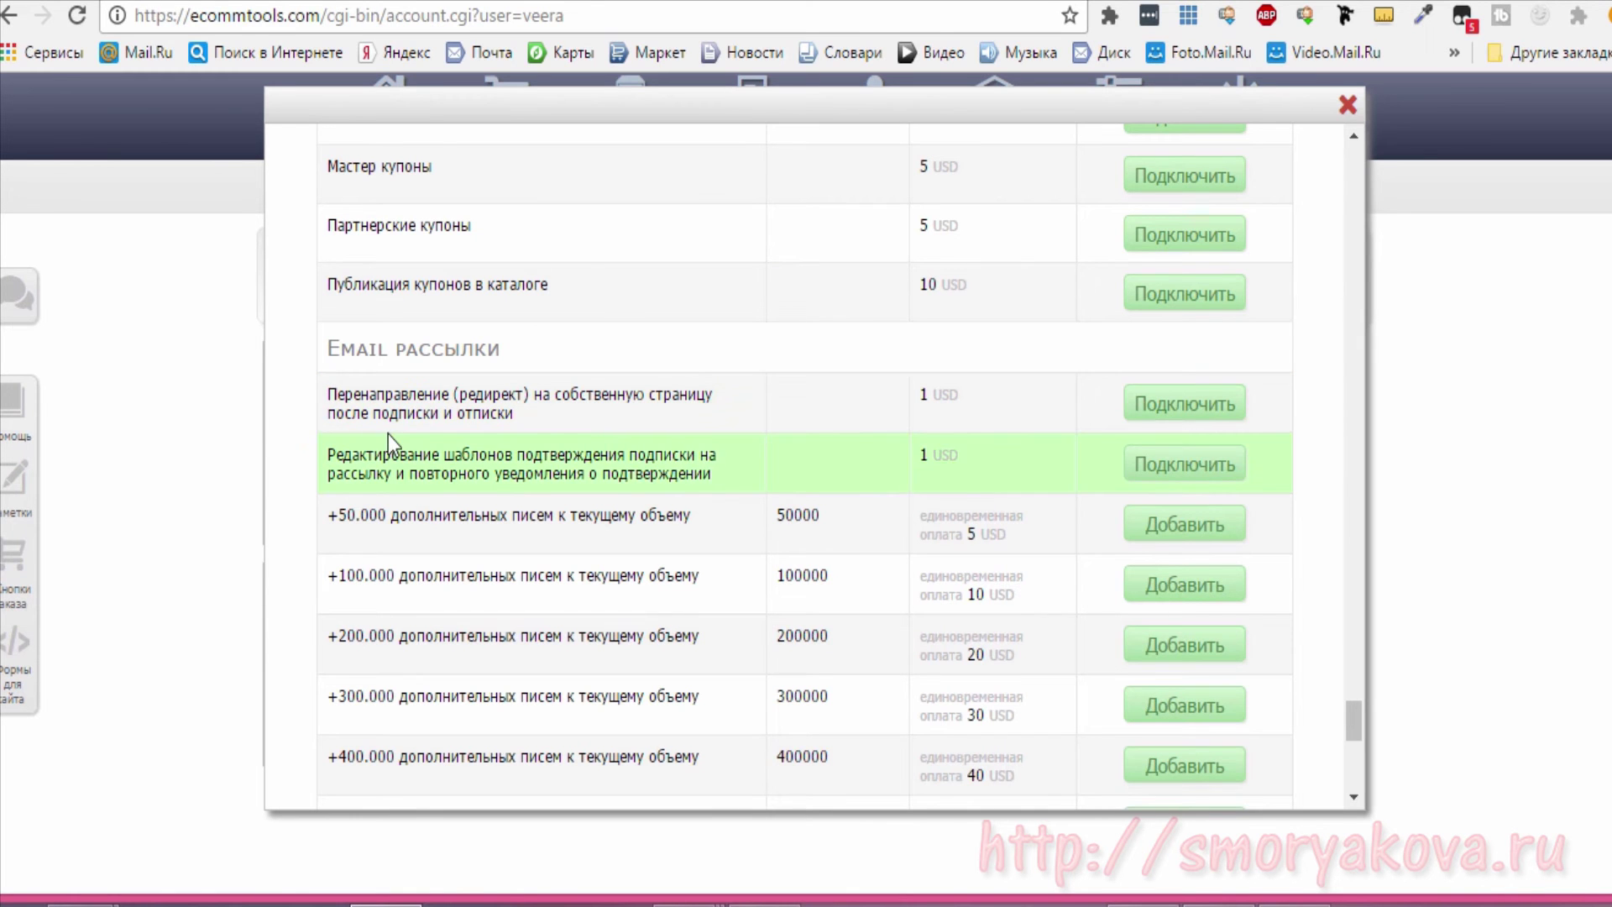
left_click(1193, 416)
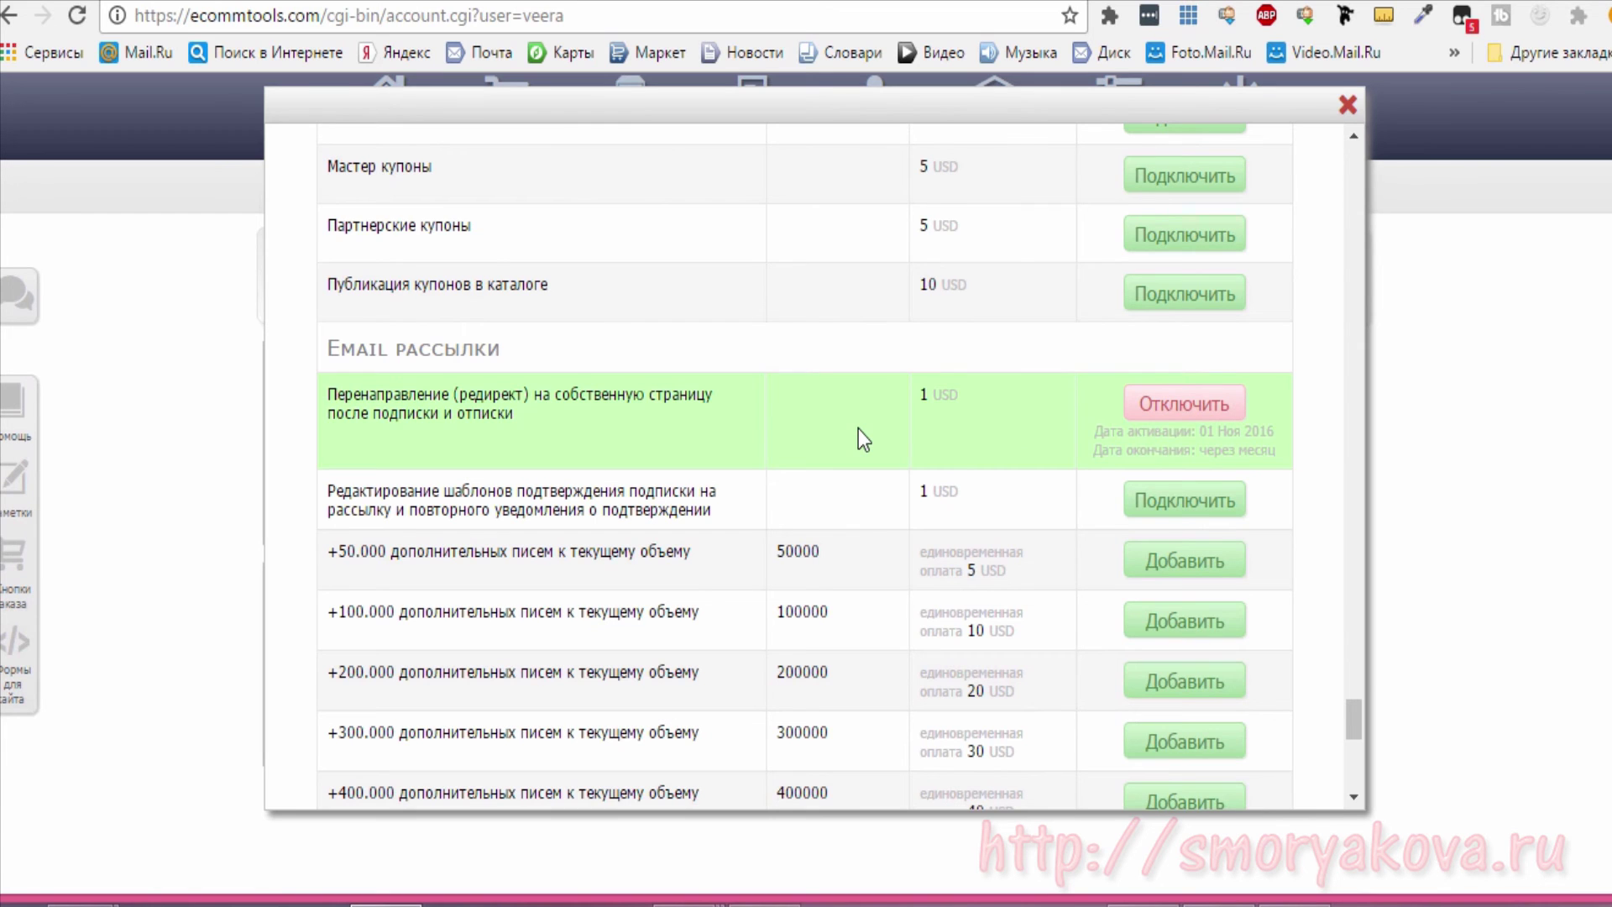
left_click(1349, 105)
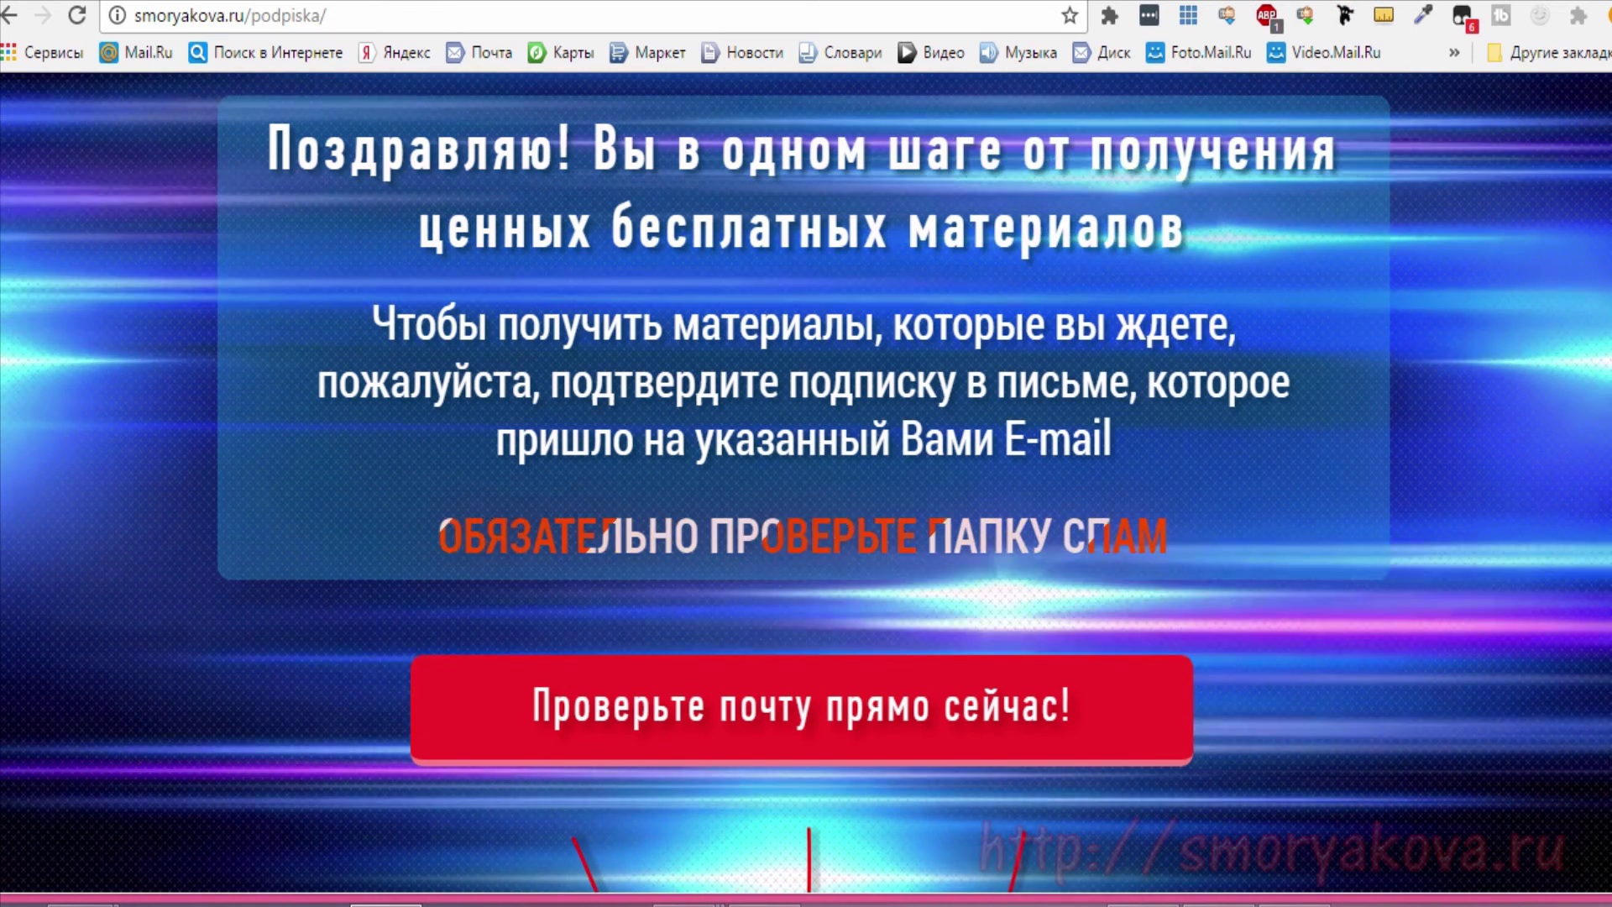
left_click_drag(332, 15, 135, 15)
key("ctrl+c")
right_click(223, 15)
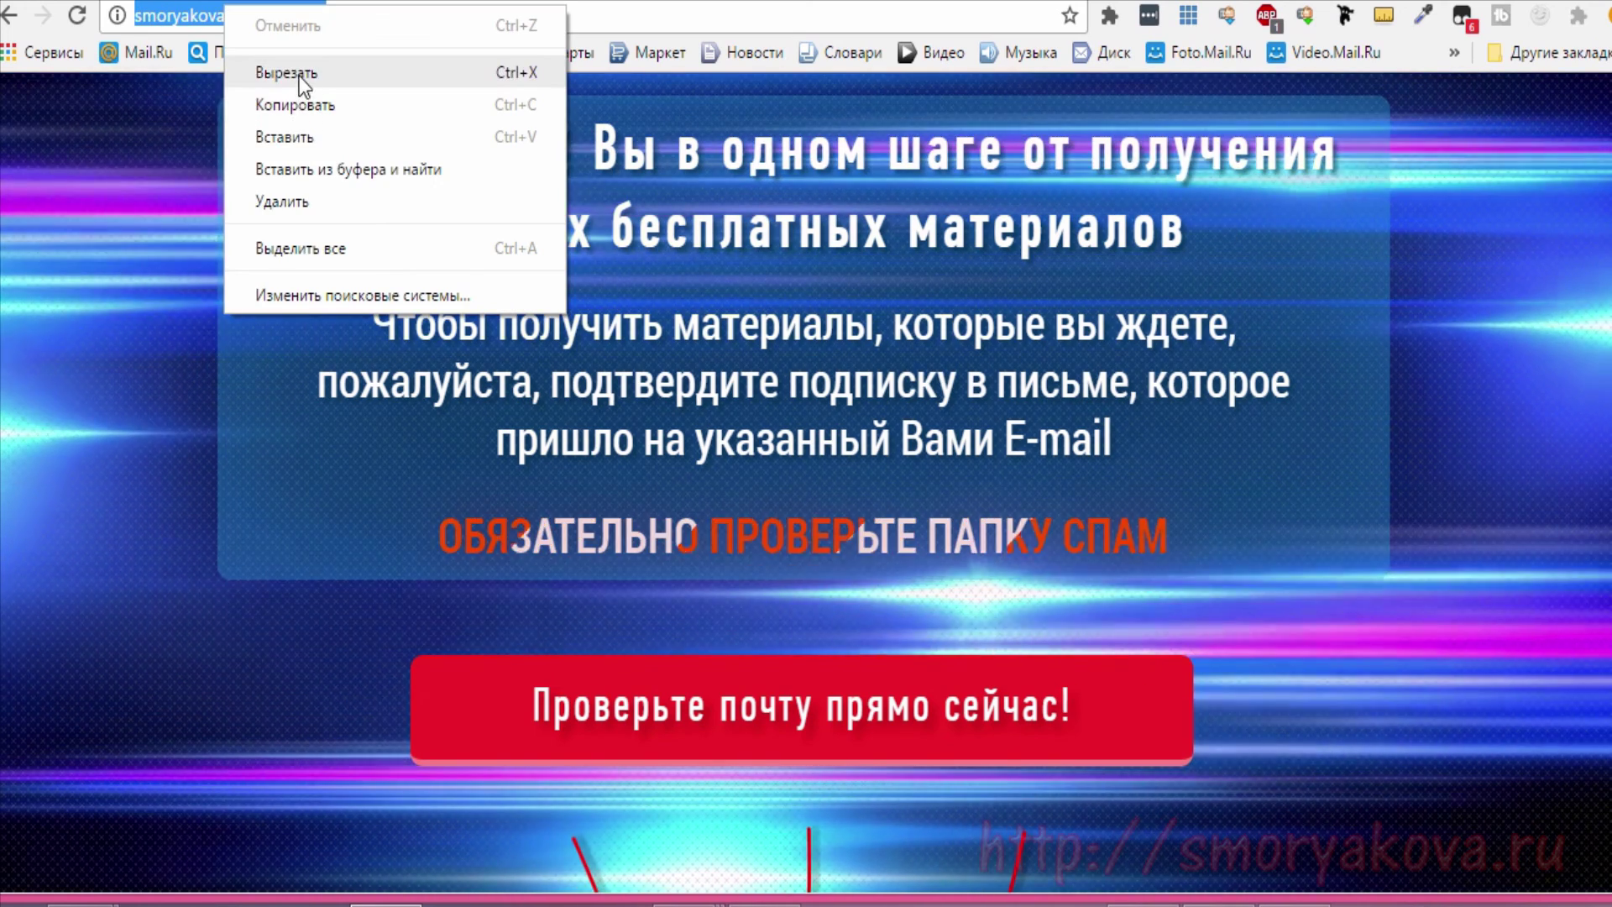
left_click(290, 105)
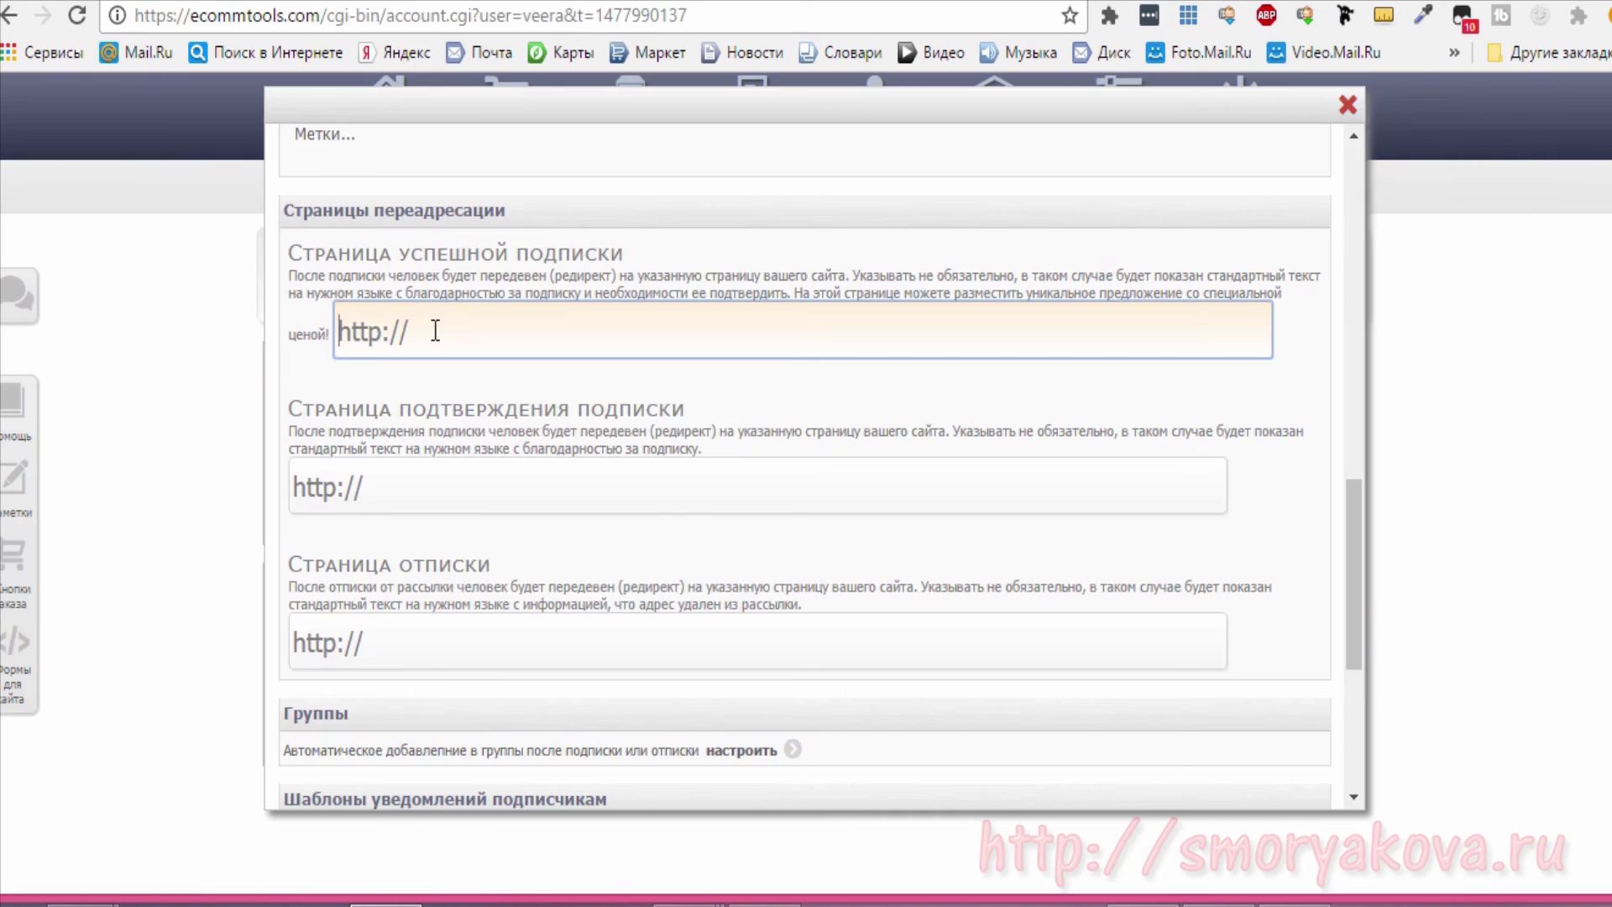
right_click(431, 330)
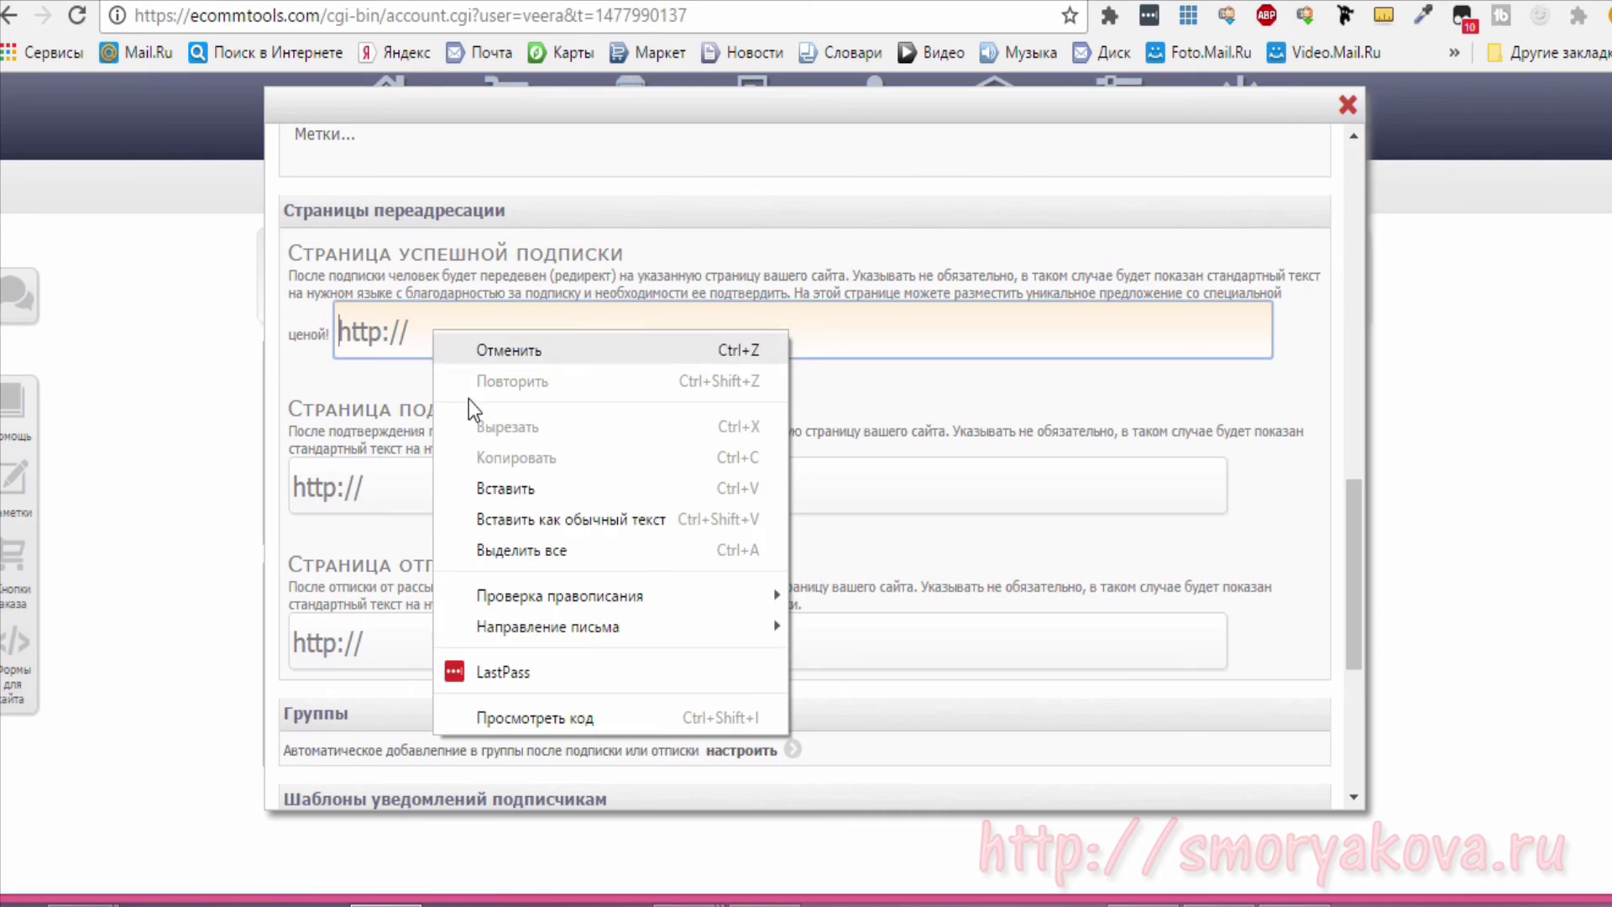
left_click(503, 492)
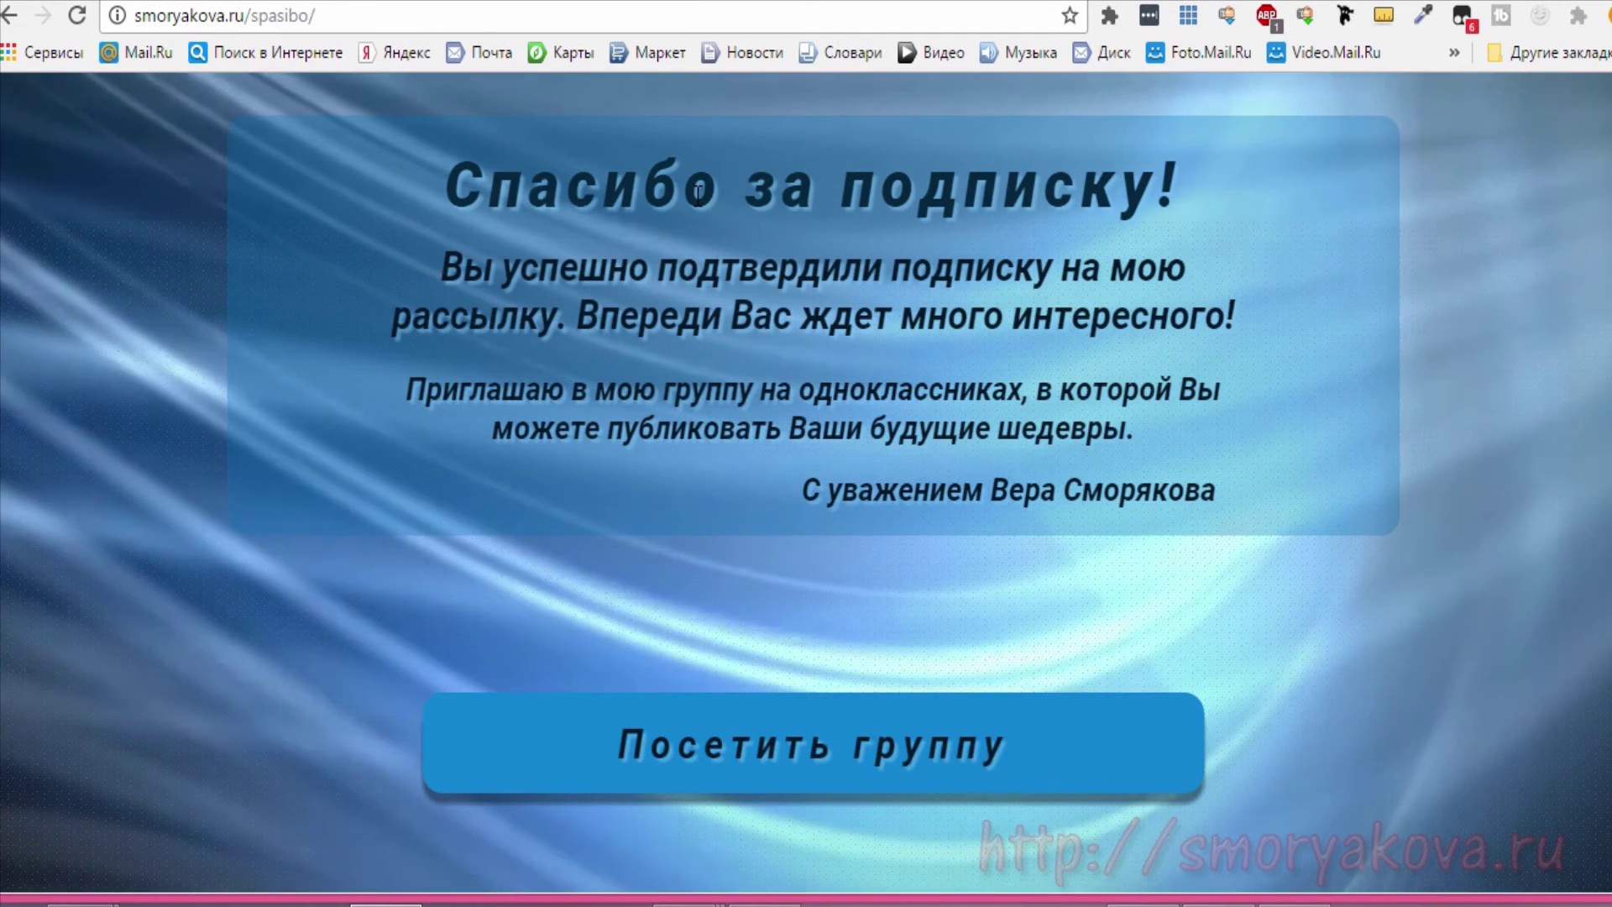
key("ctrl+a")
key("ctrl+c")
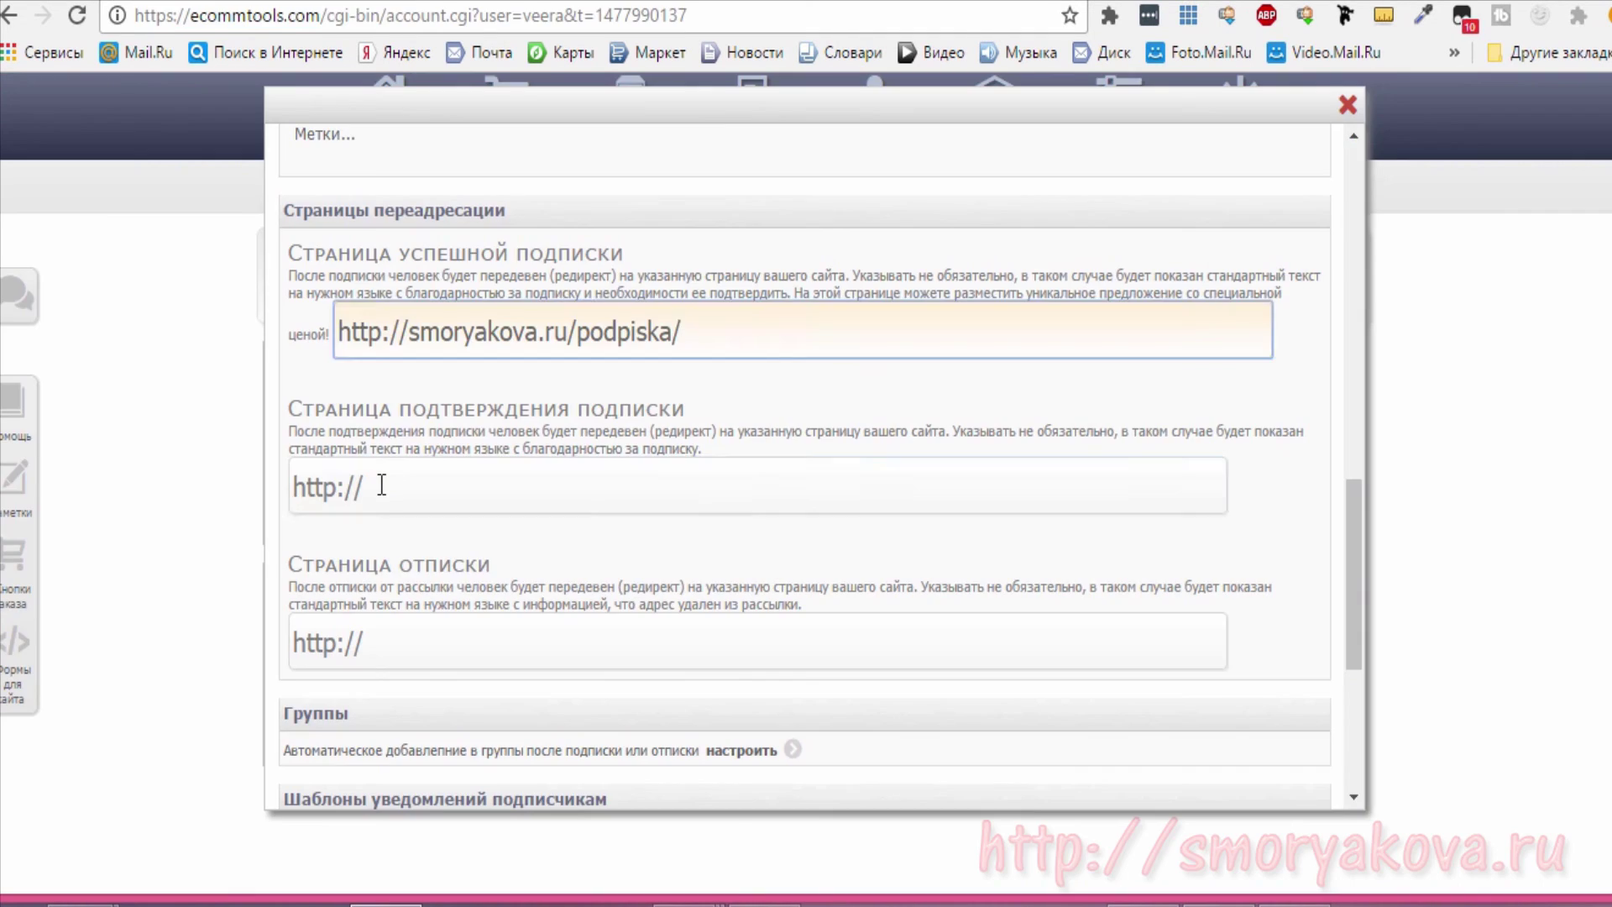
left_click(381, 485)
right_click(382, 485)
left_click(428, 626)
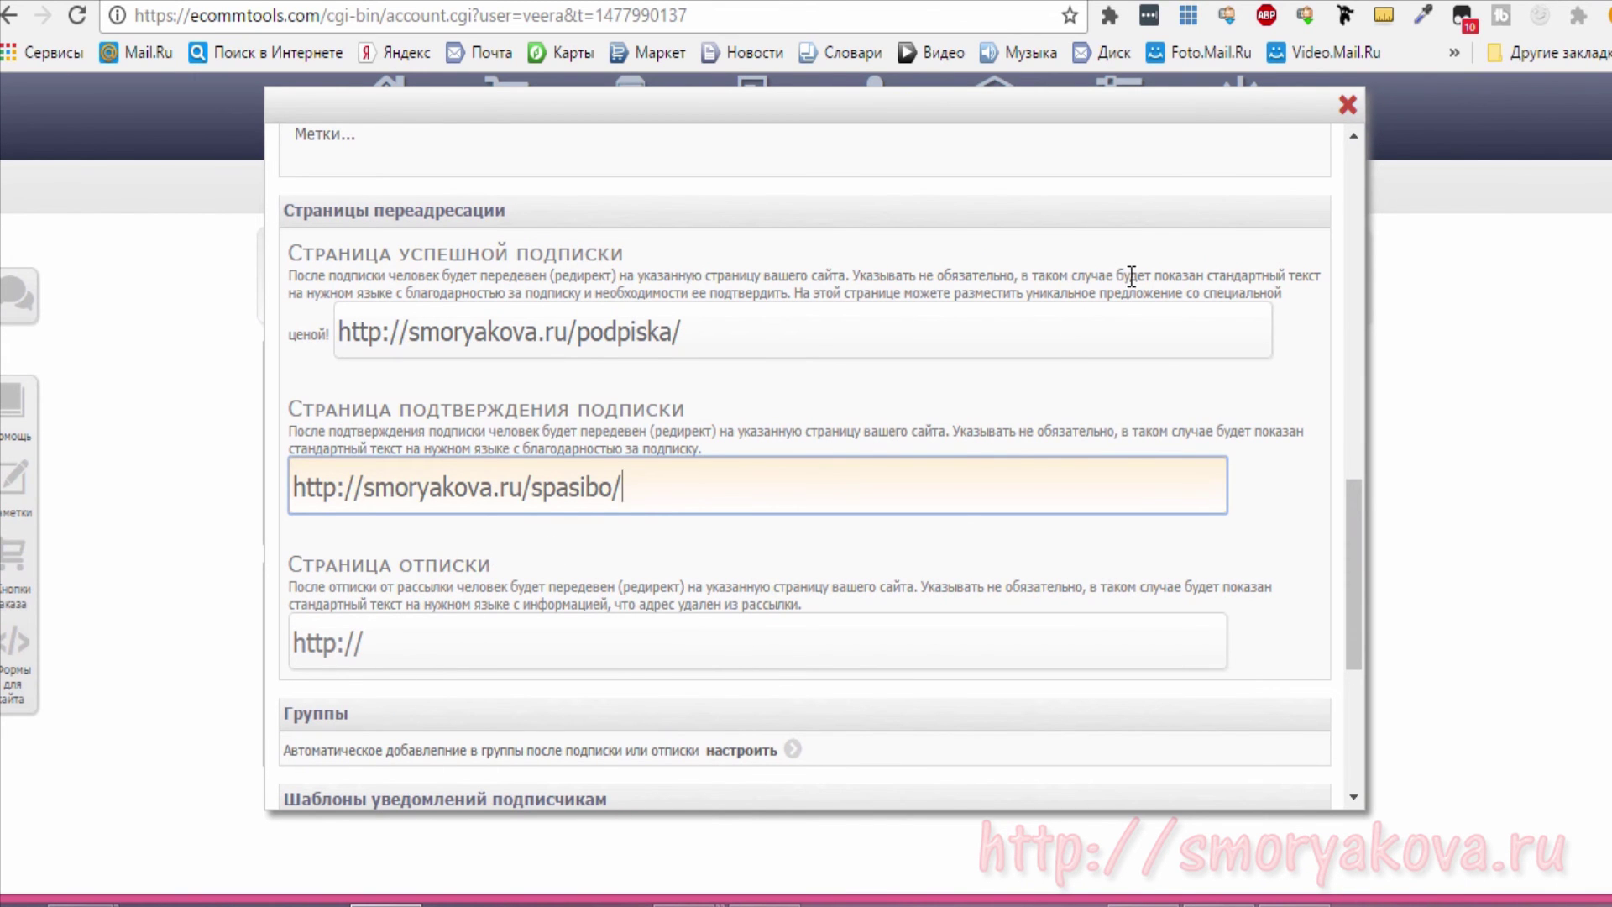
scroll(1357, 509, "down", 5)
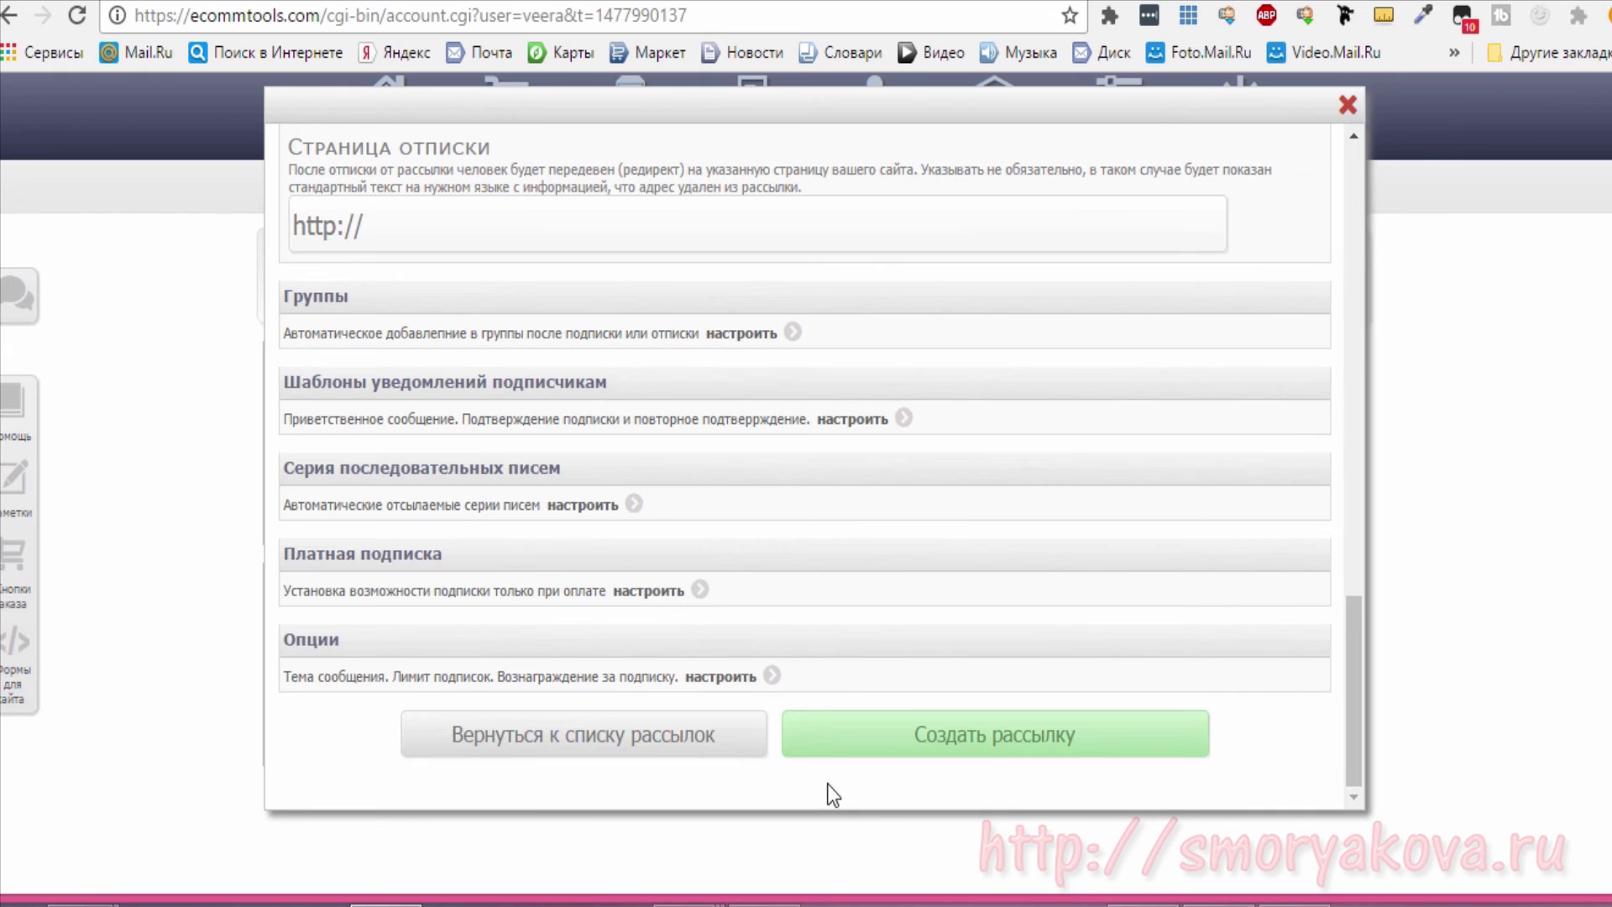
Submit the mailing form to trigger the sender verification email, then go to Yandex Mail
left_click(1013, 746)
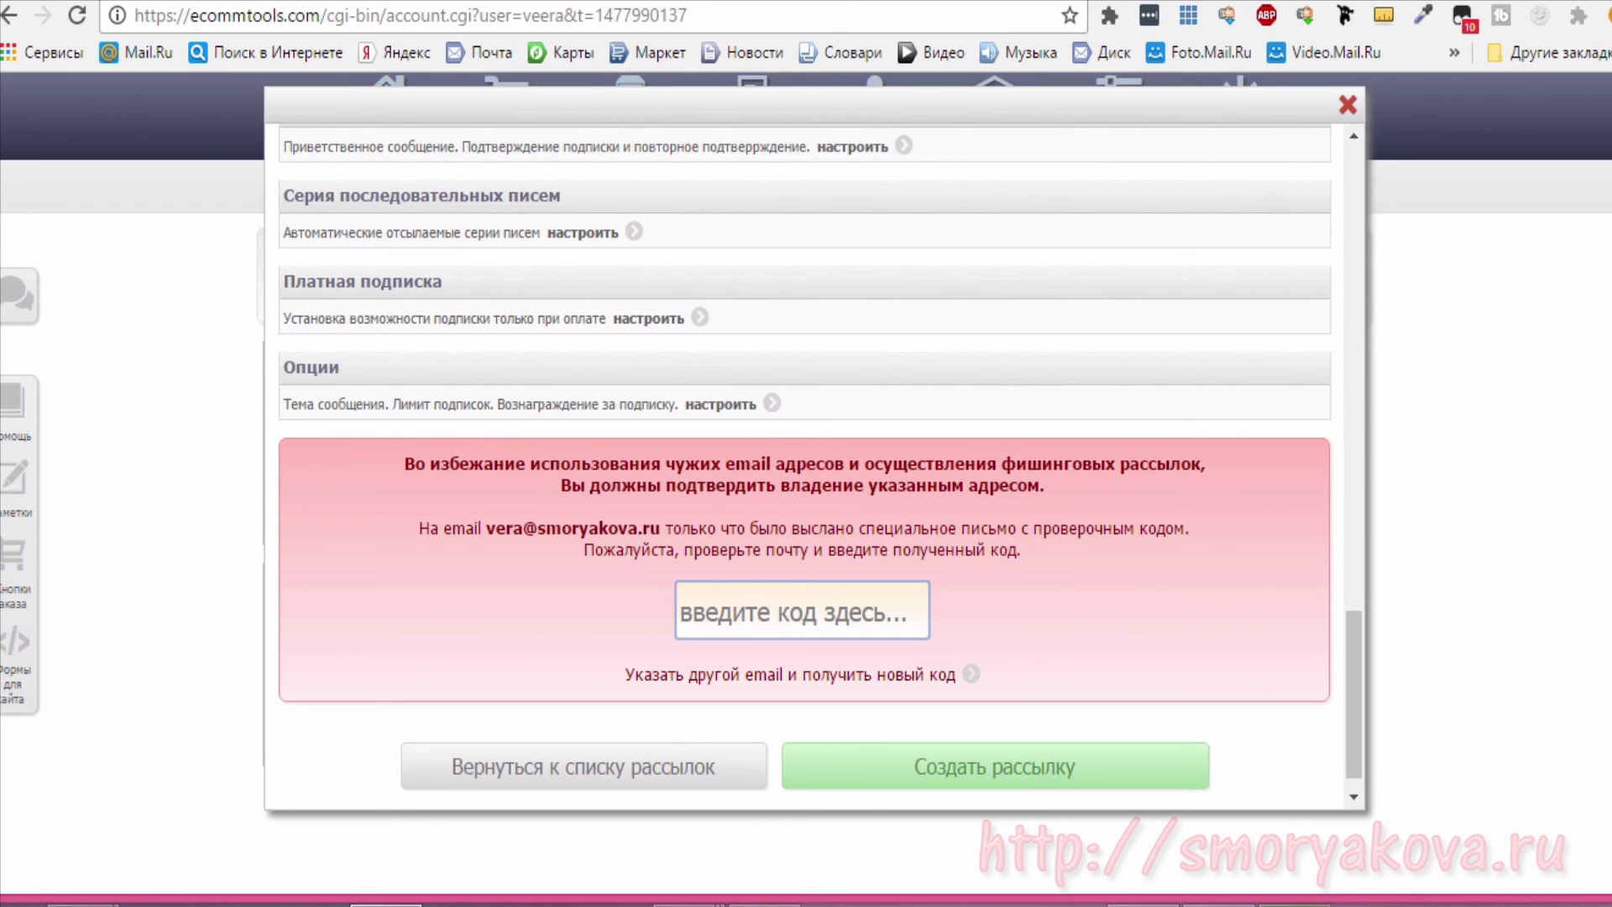
key("ctrl+Tab")
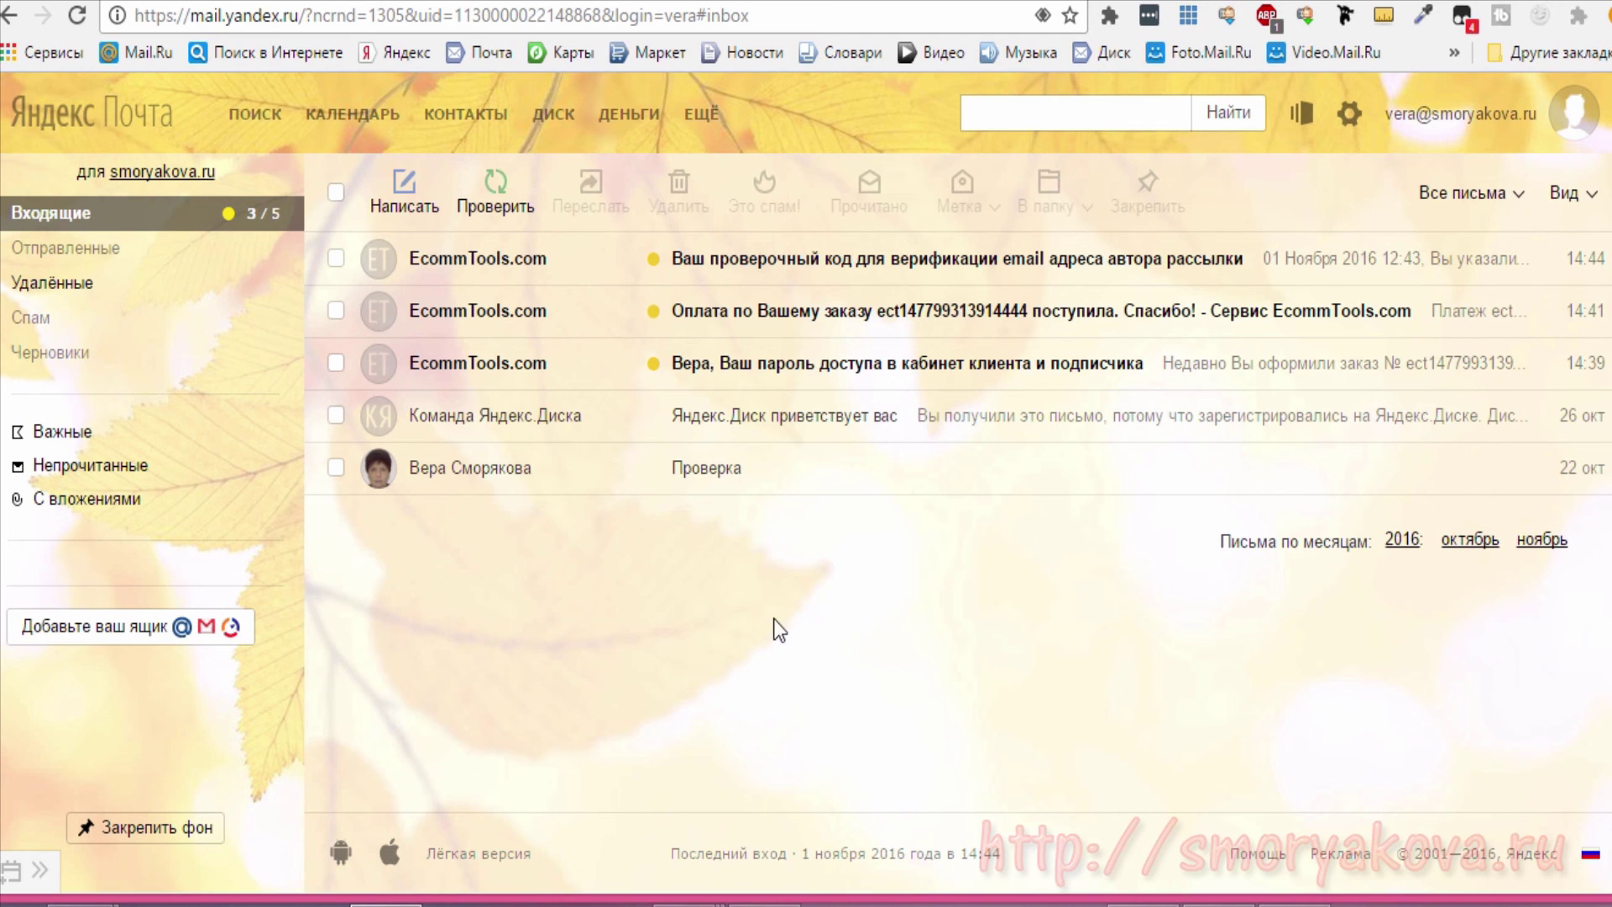
Copy the code from the EcommTools verification email back into the form's code field
left_click(874, 260)
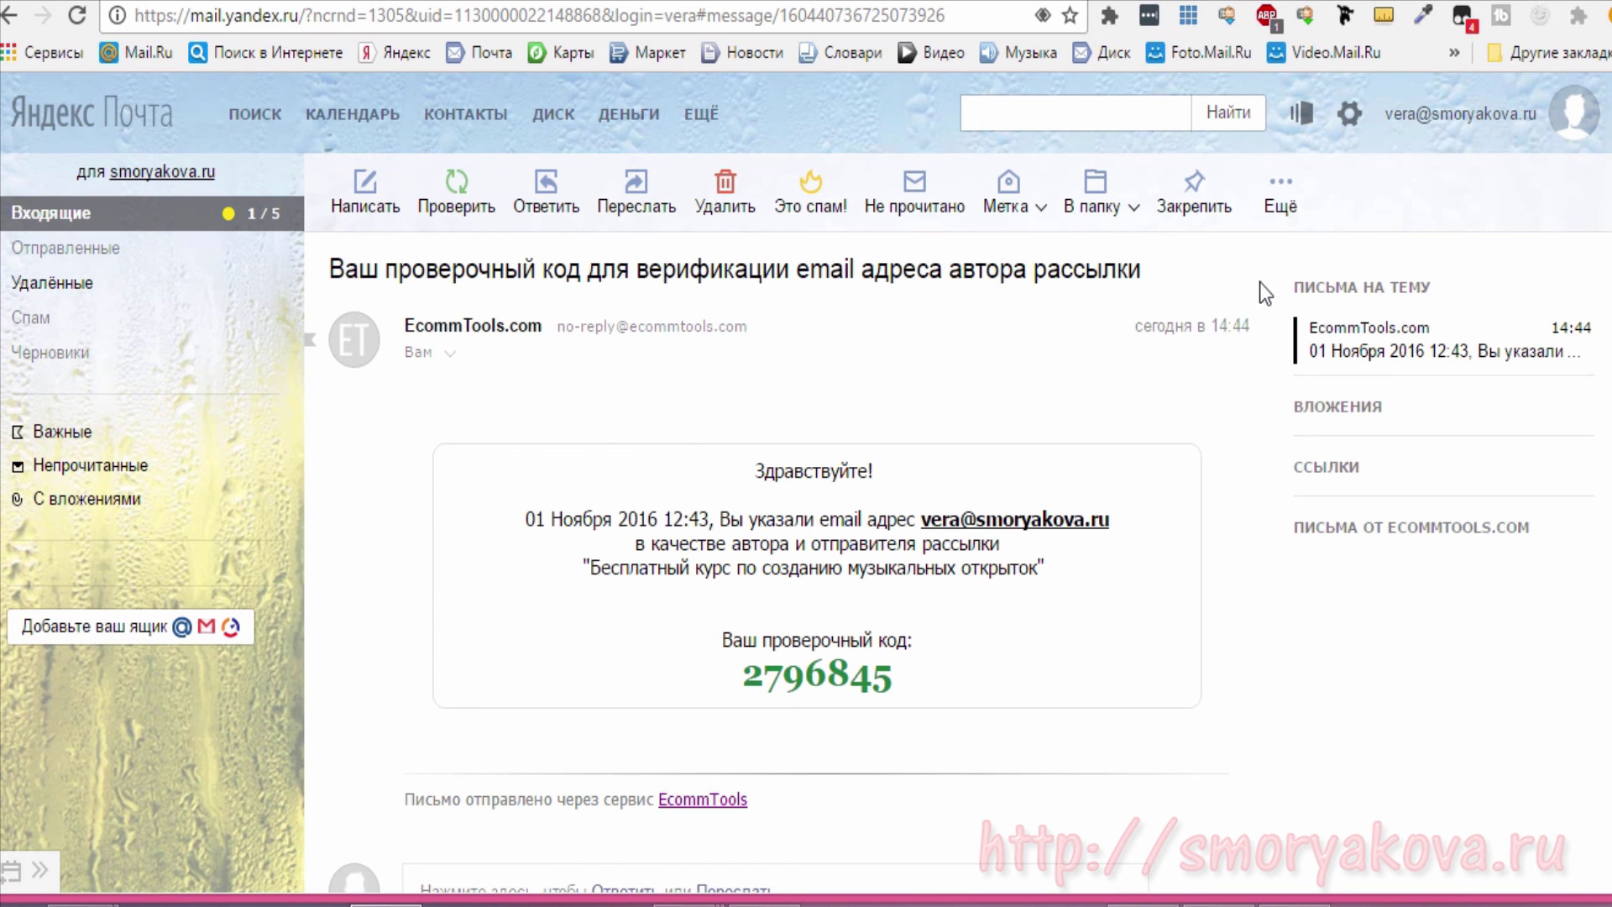
double_click(768, 670)
key("ctrl+c")
key("ctrl+Tab")
left_click(723, 606)
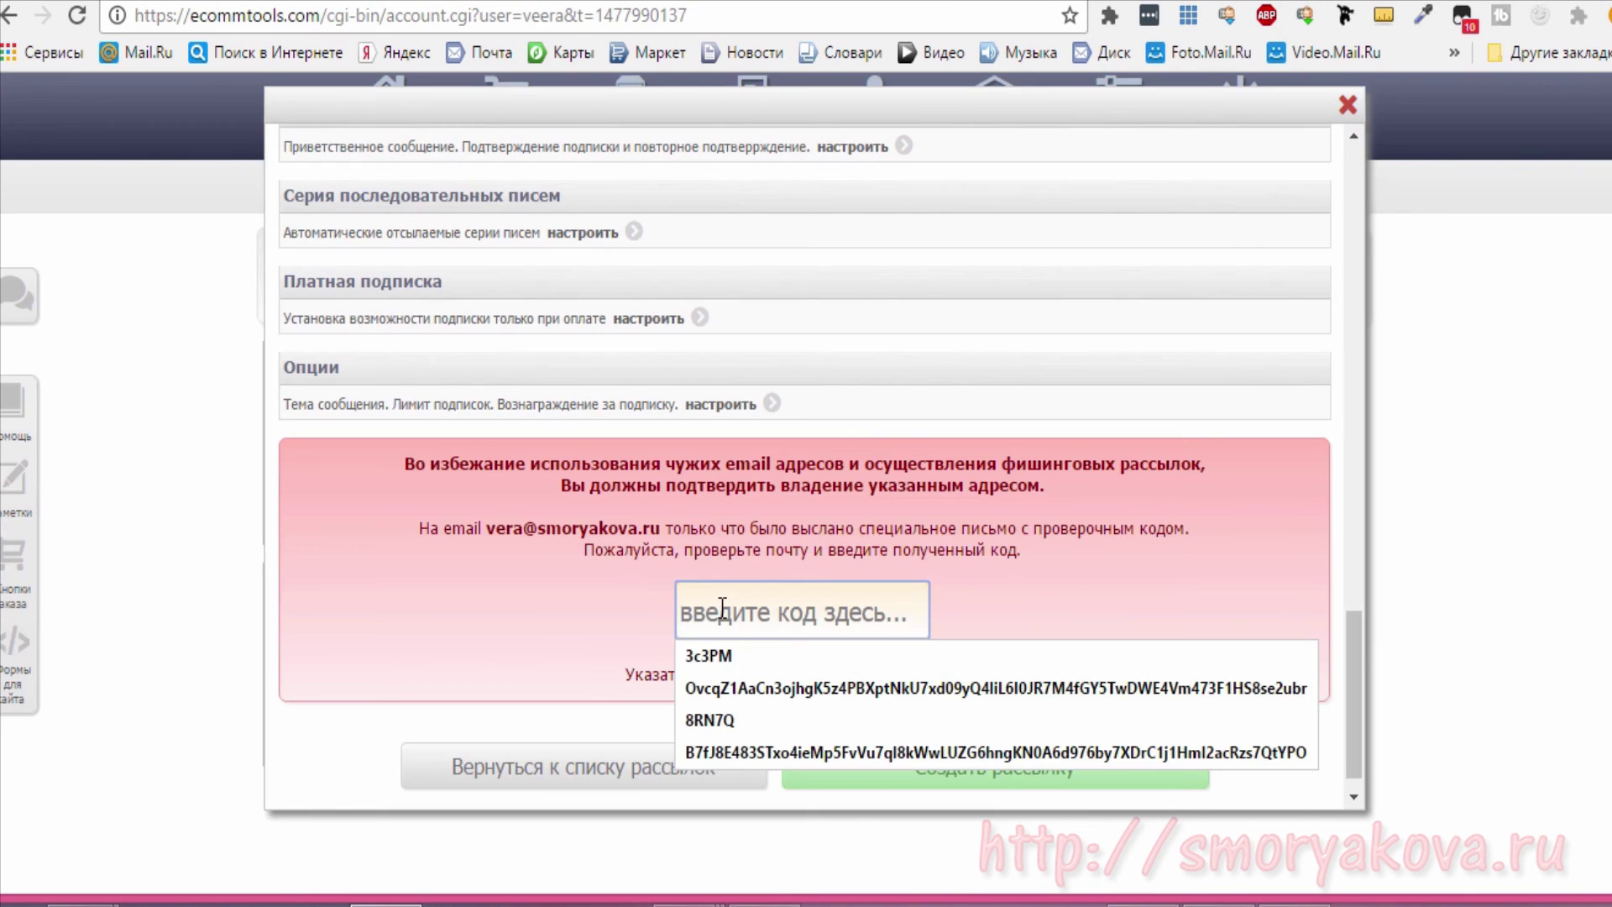
Paste the verification code, create the mailing, and return to the mailing list overview
right_click(723, 606)
left_click(792, 356)
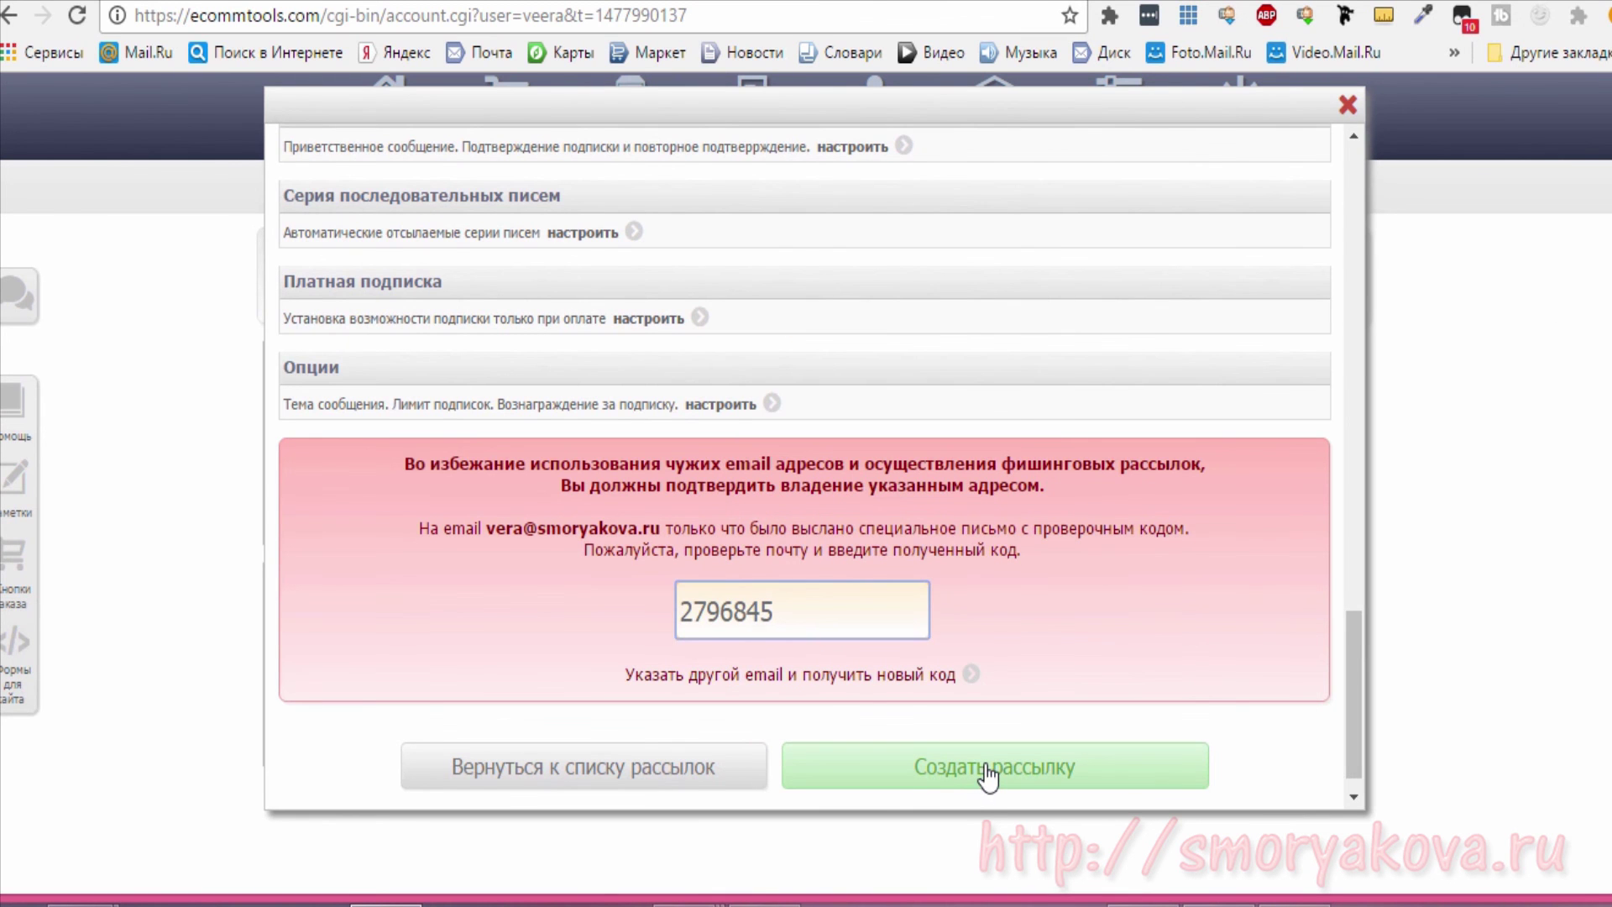
left_click(989, 771)
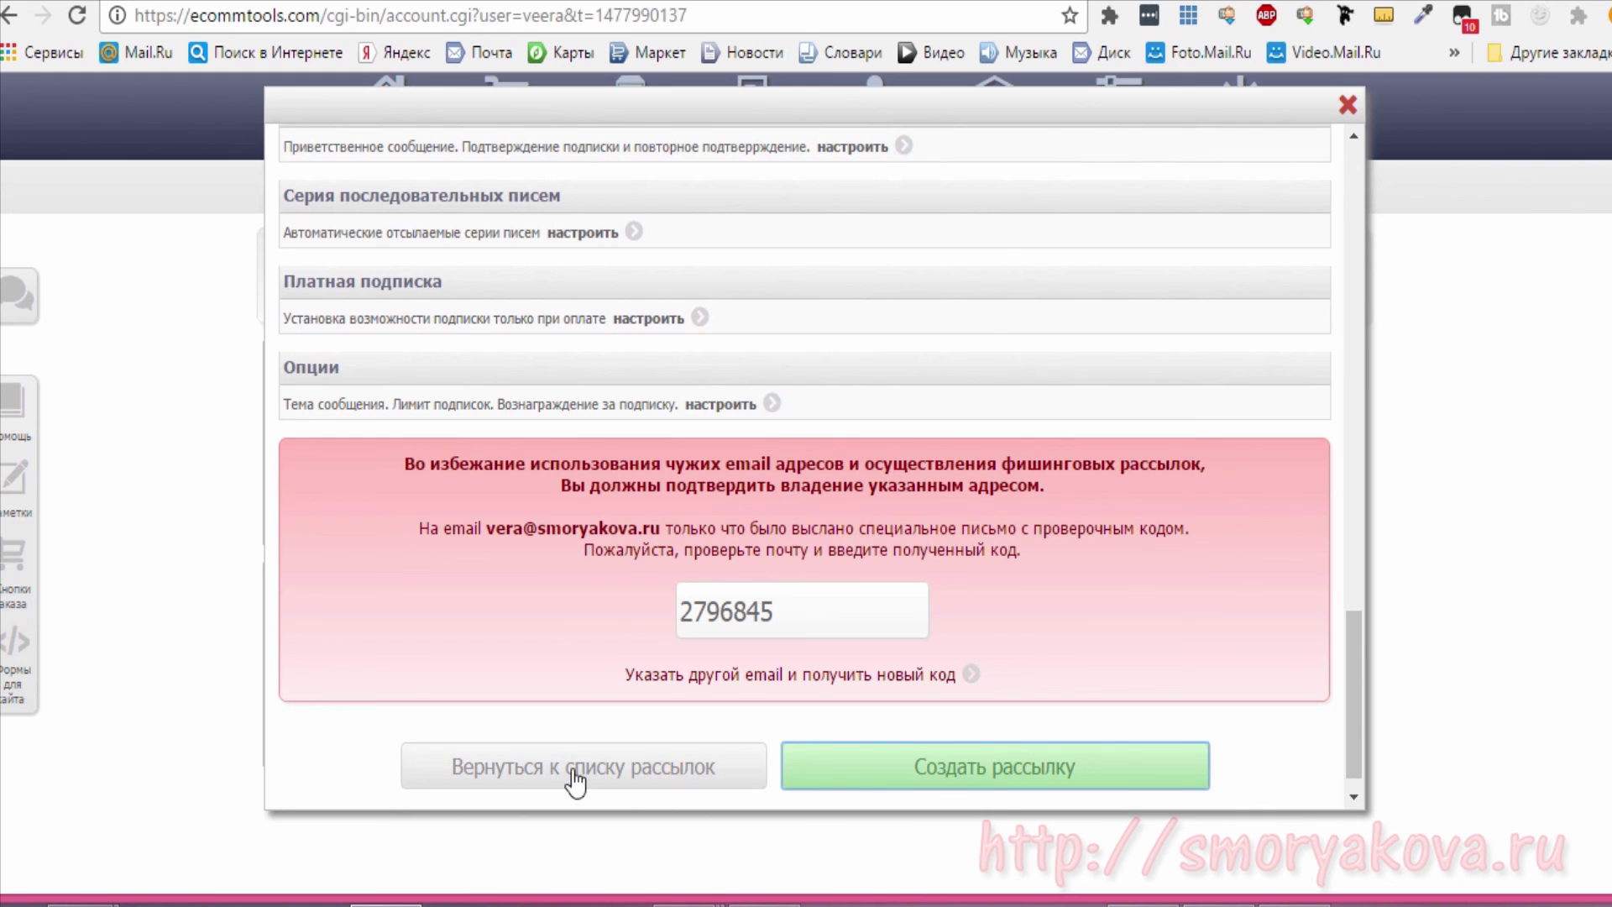
left_click(572, 770)
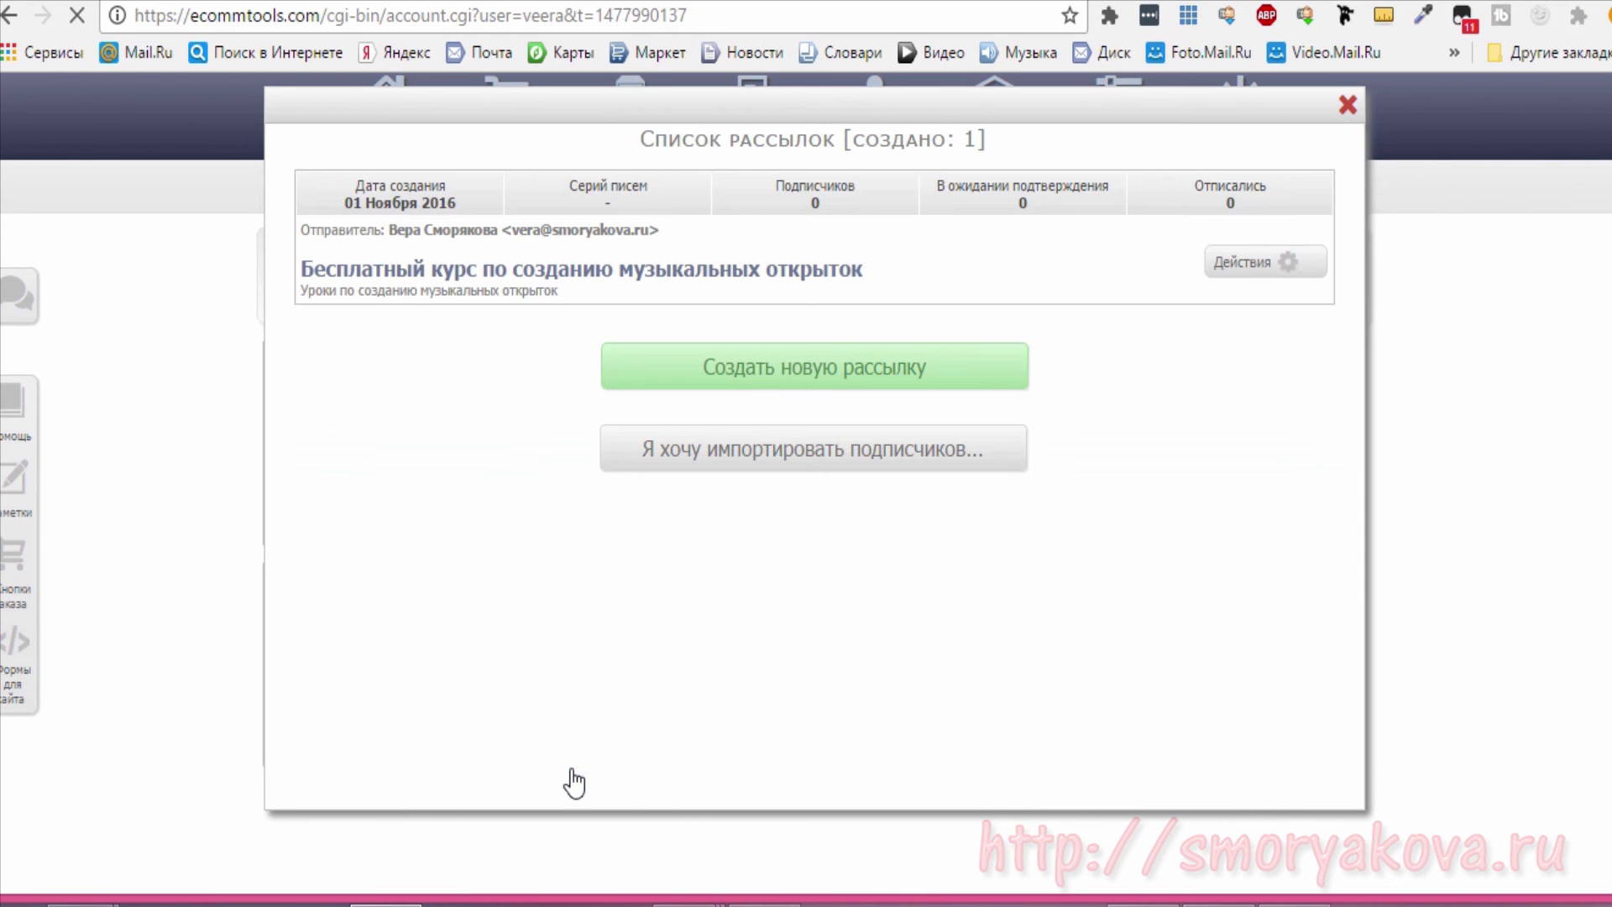